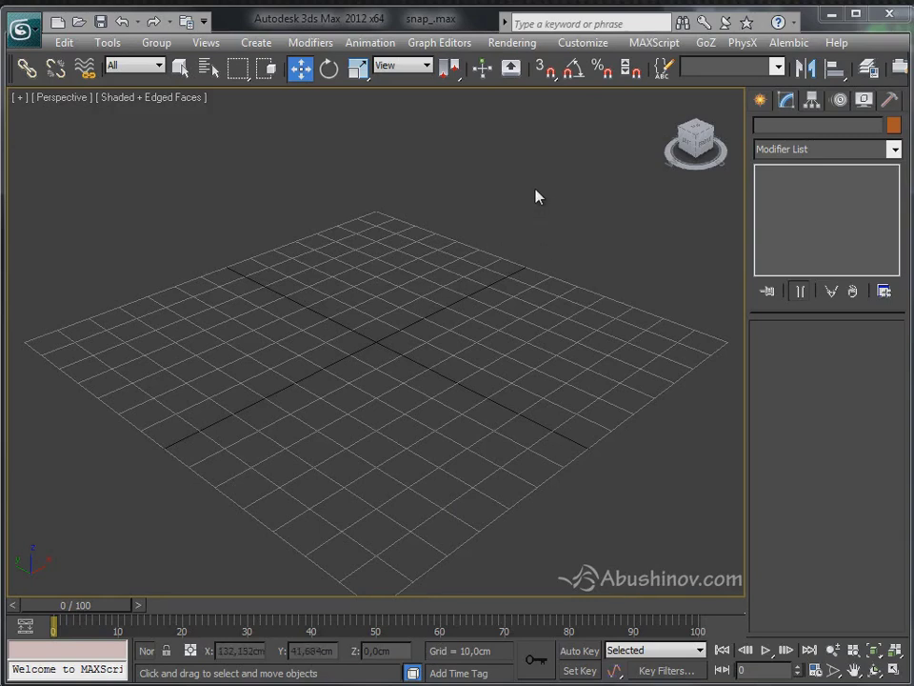
pyautogui.moveTo(544, 68); pyautogui.dragTo(507, 69)
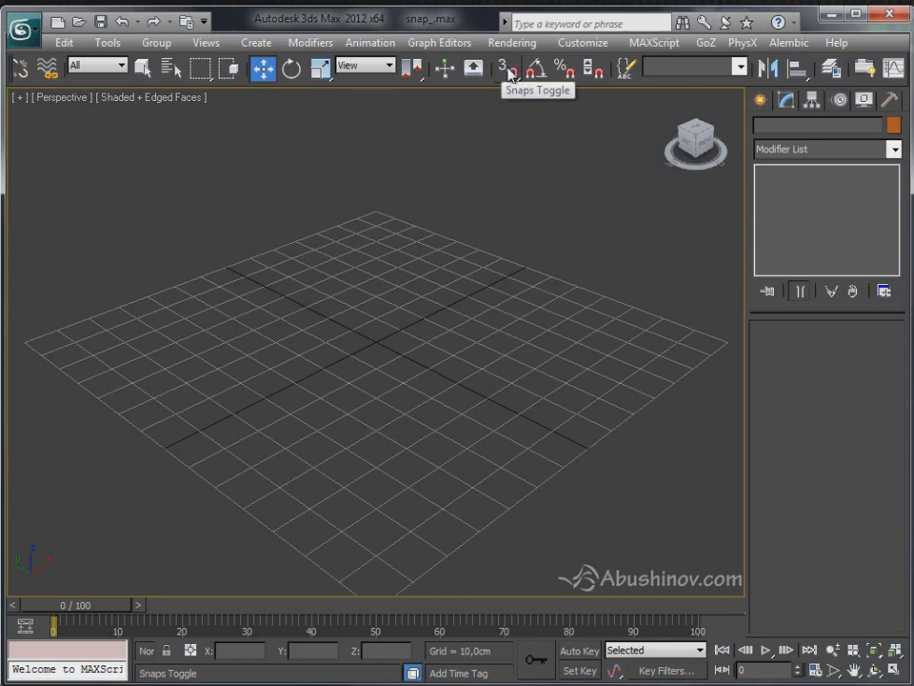
pyautogui.click(508, 70)
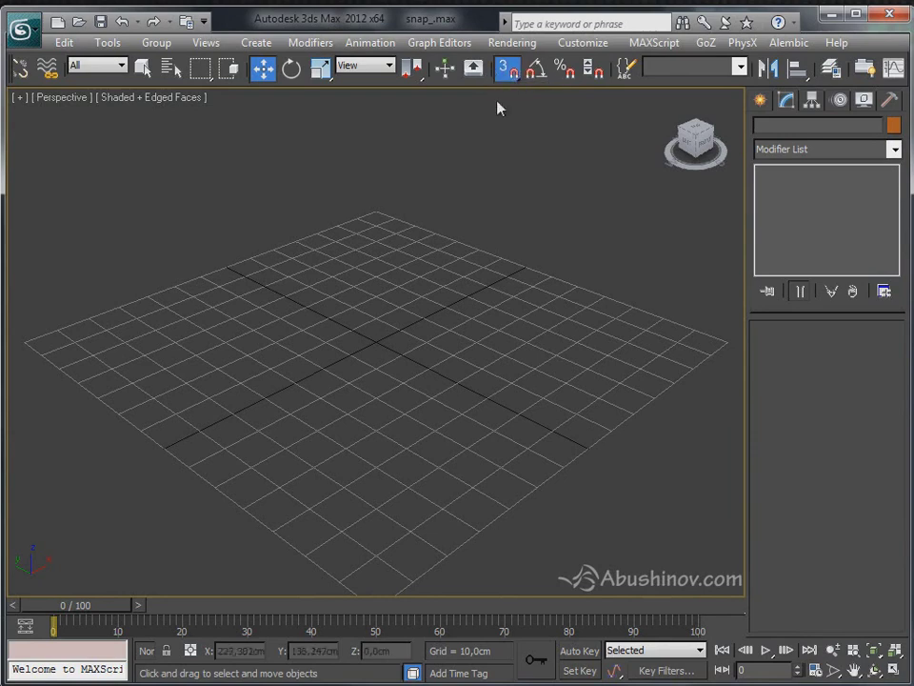
pyautogui.click(760, 100)
pyautogui.click(511, 73)
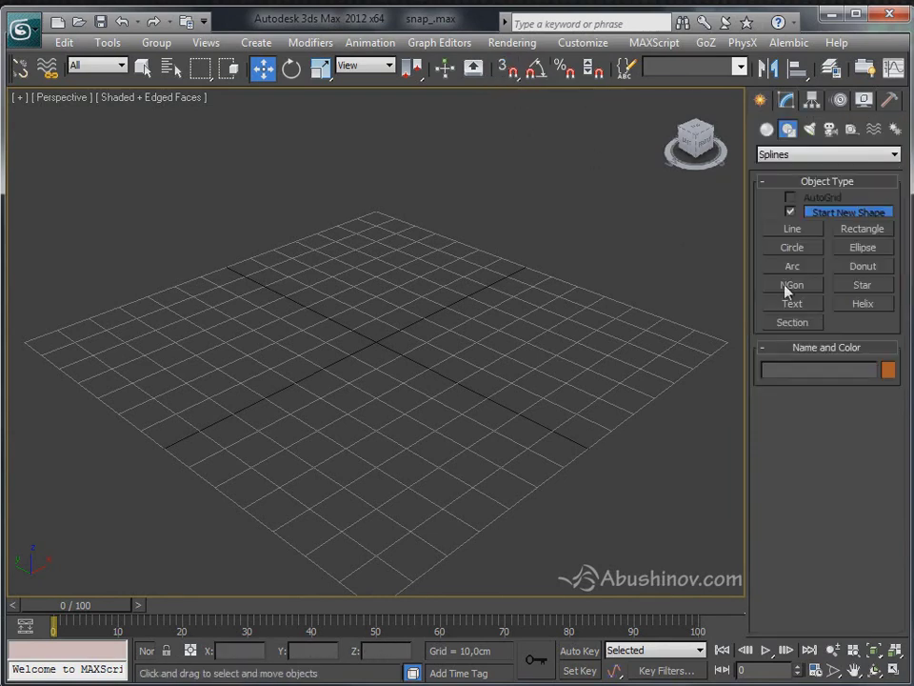
# Create a box about 43 cm long, 38 cm wide and 37 cm high, and move it to about X 0.9, Y 15.5 cm
pyautogui.click(768, 131)
pyautogui.click(792, 215)
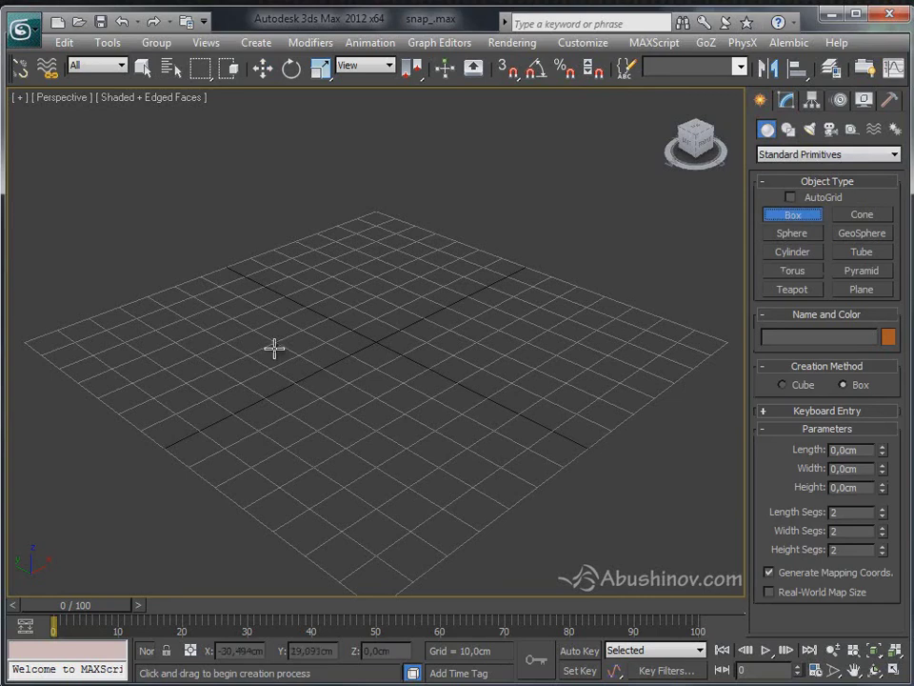
pyautogui.moveTo(301, 344); pyautogui.dragTo(312, 457)
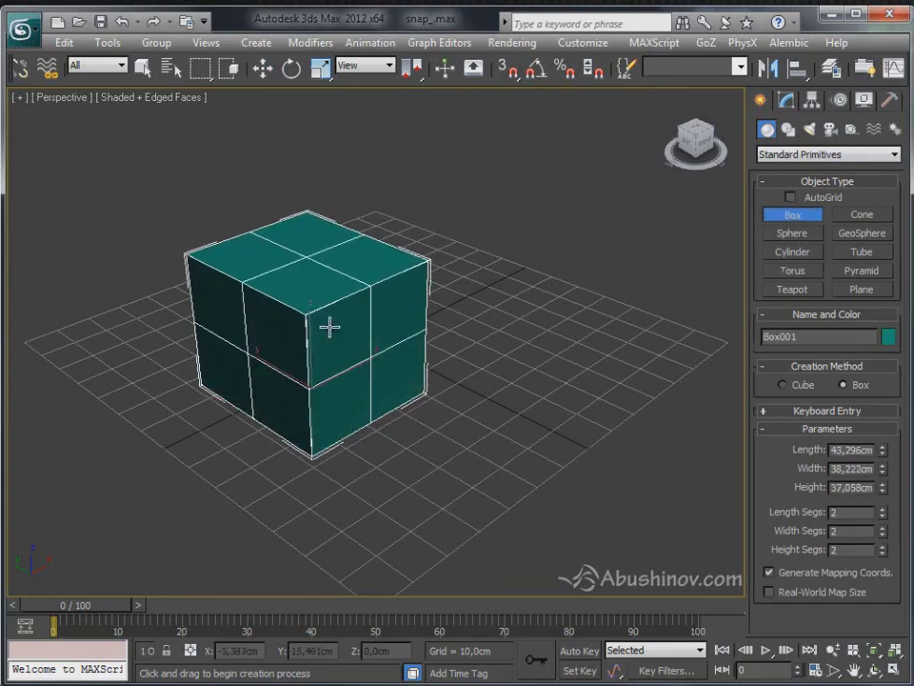
pyautogui.click(329, 325)
pyautogui.rightClick(376, 386)
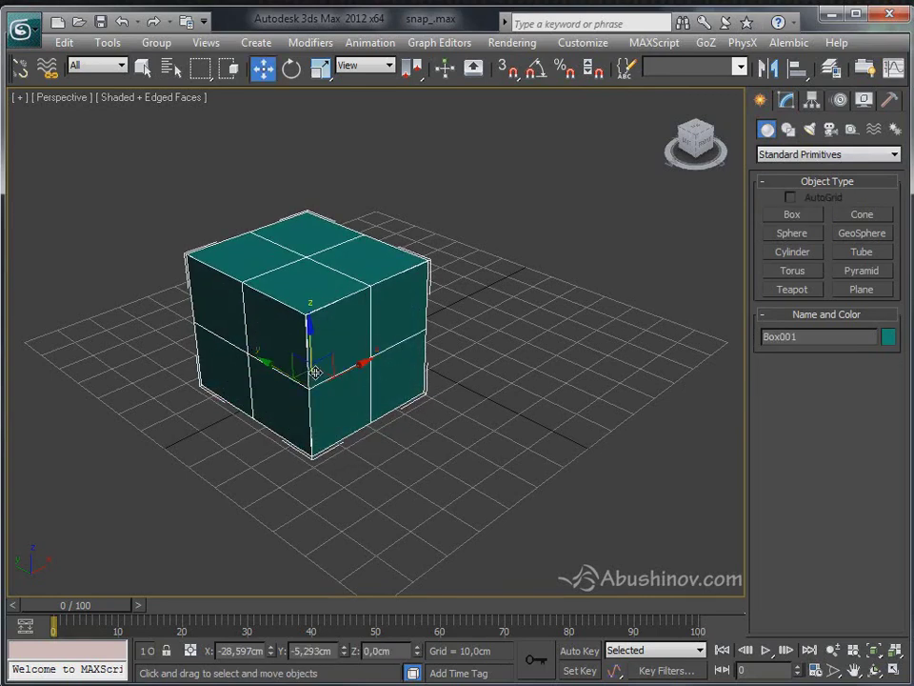
pyautogui.moveTo(313, 377); pyautogui.dragTo(342, 311)
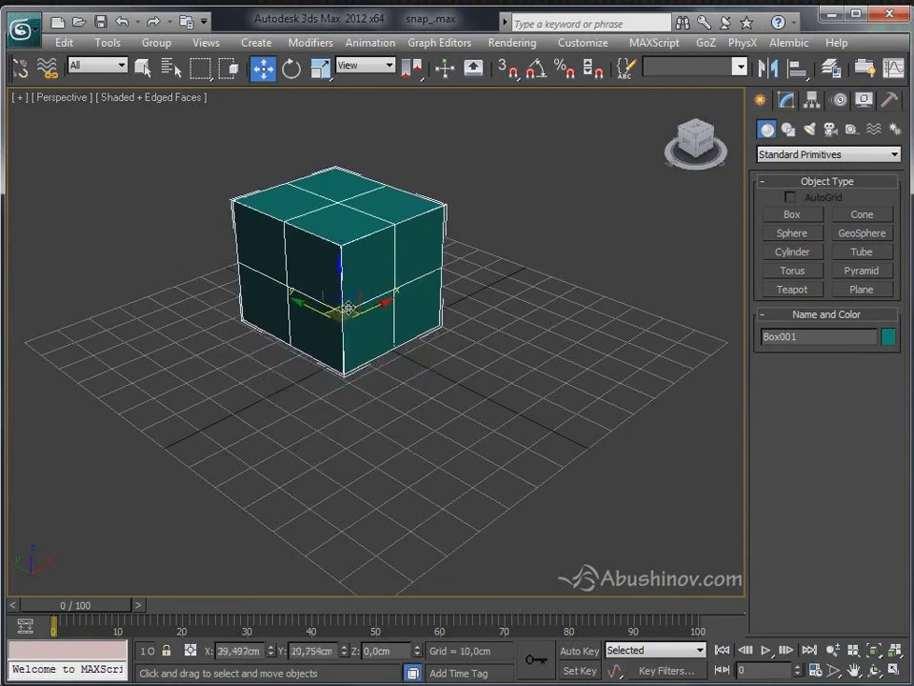
# Turn on 3D snapping and enable Grid Points as the only snap type in the Grid and Snap Settings
pyautogui.click(788, 130)
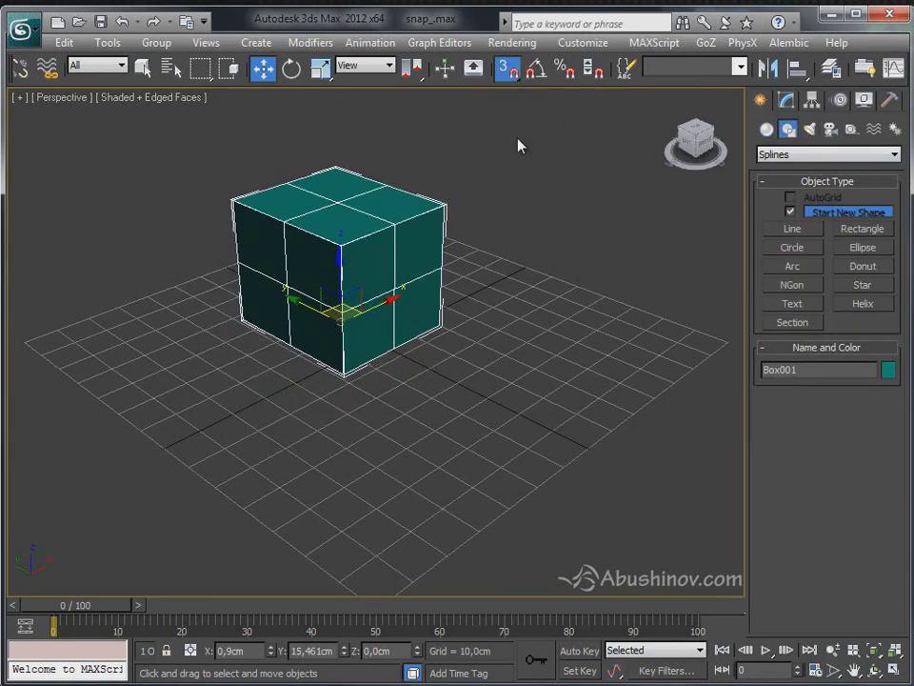
pyautogui.rightClick(510, 81)
pyautogui.moveTo(521, 139); pyautogui.dragTo(529, 167)
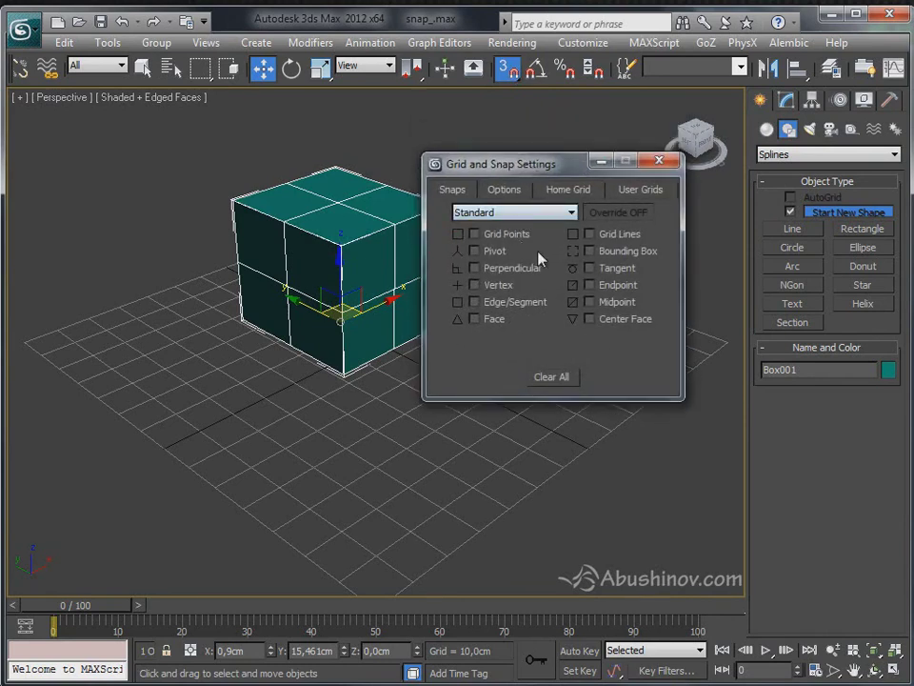
pyautogui.click(505, 190)
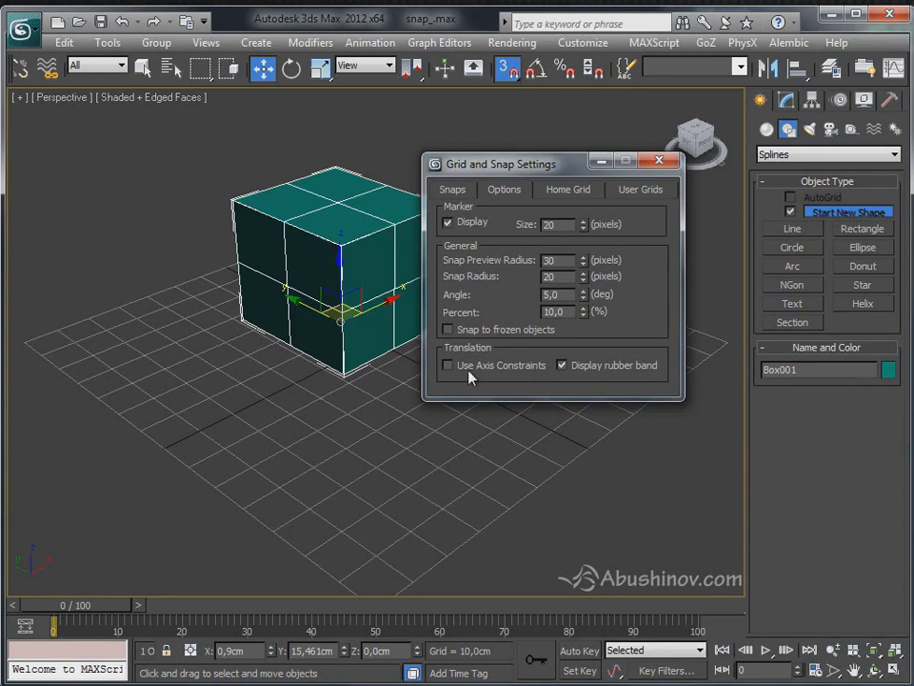
pyautogui.click(453, 189)
pyautogui.moveTo(516, 167)
pyautogui.mouseDown()
pyautogui.moveTo(538, 146)
pyautogui.moveTo(527, 159)
pyautogui.mouseUp()
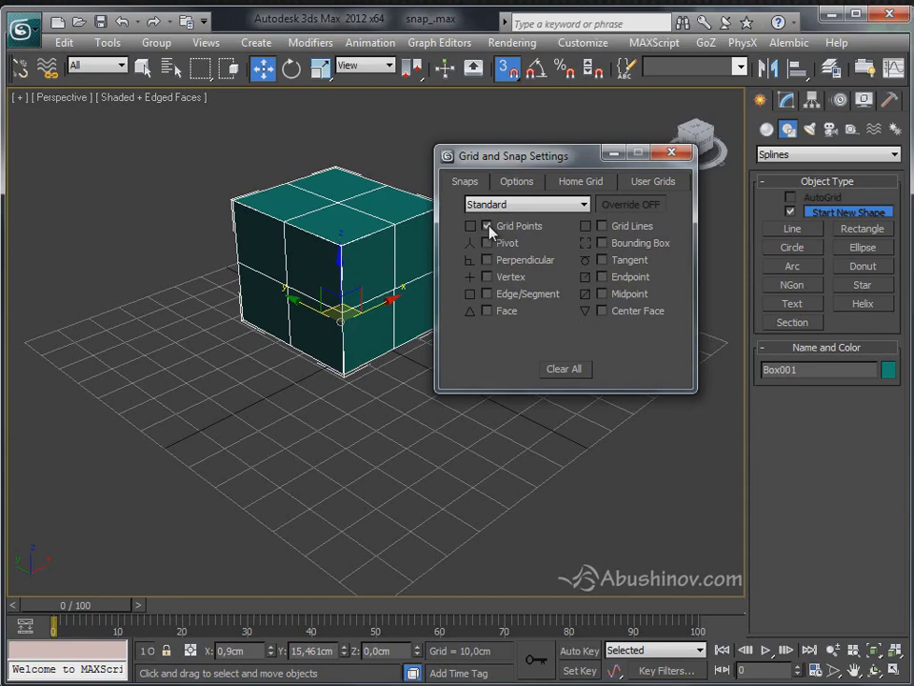
pyautogui.click(673, 154)
# Draw a test line between two grid points in front of the box, and undo it
pyautogui.click(790, 229)
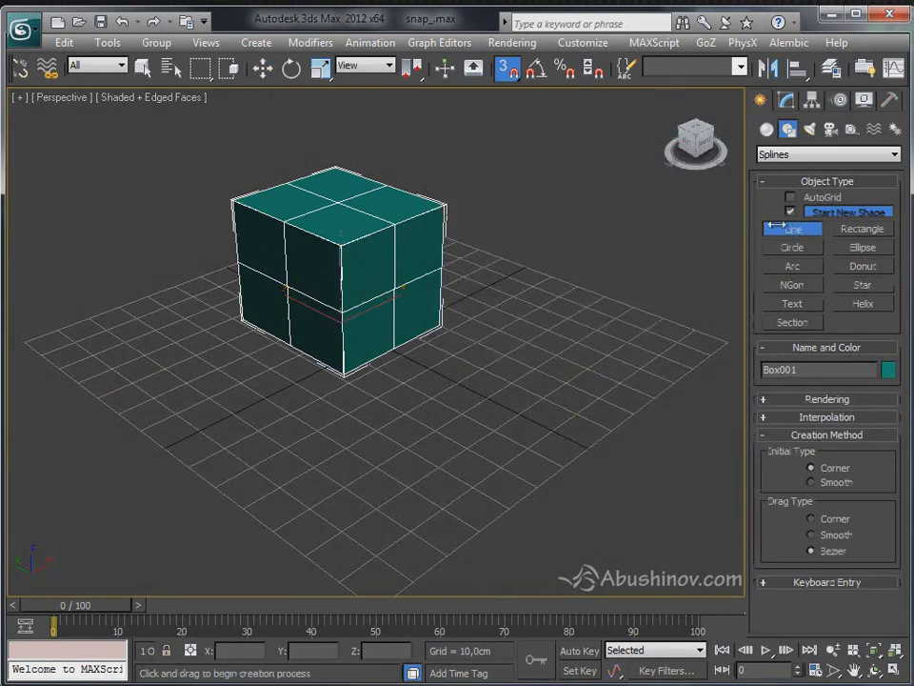
pyautogui.click(633, 415)
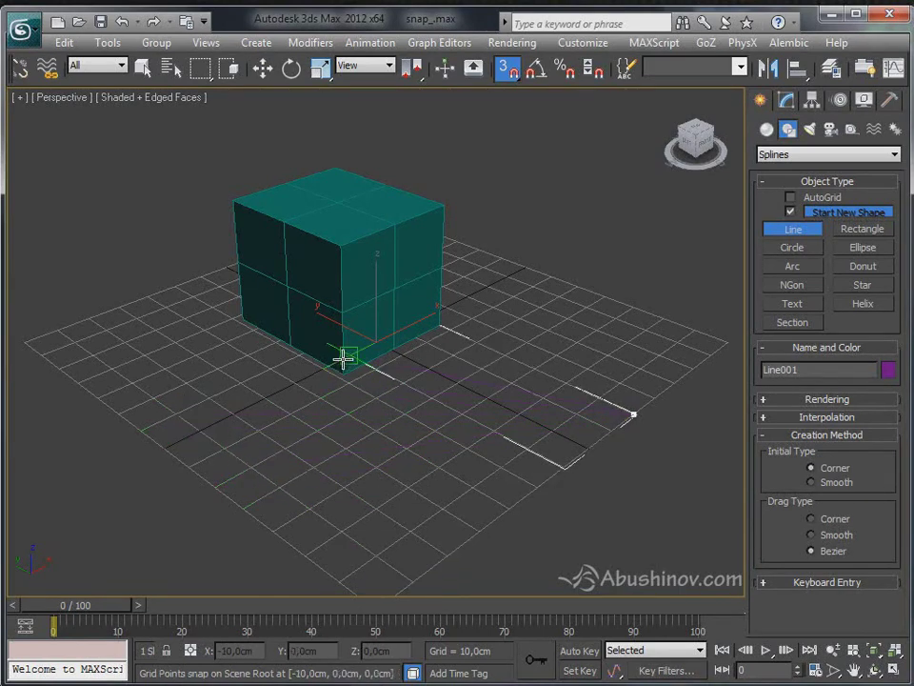
pyautogui.click(159, 448)
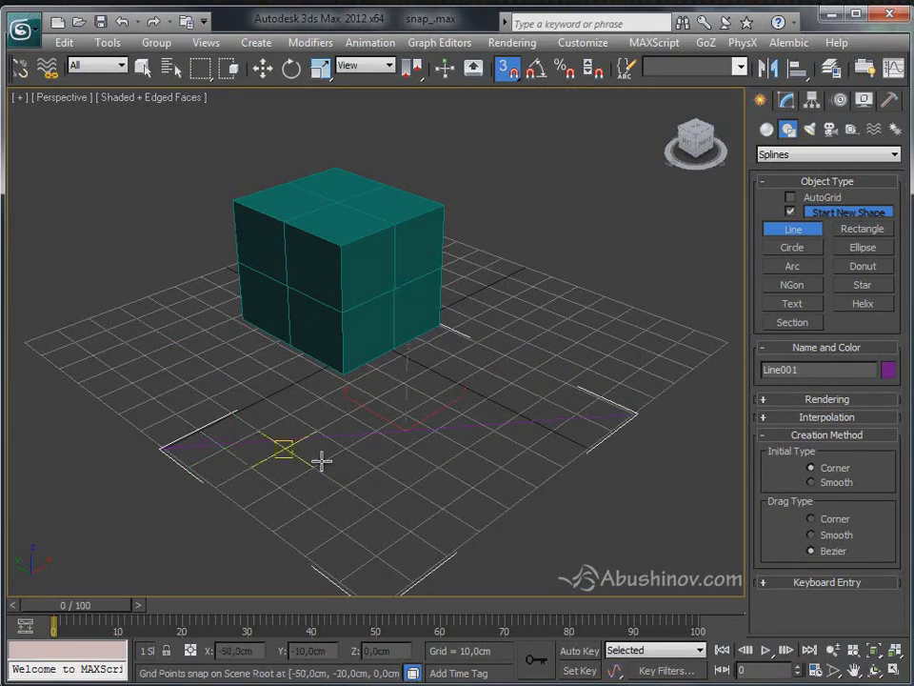
pyautogui.hotkey('ctrl', 'z')
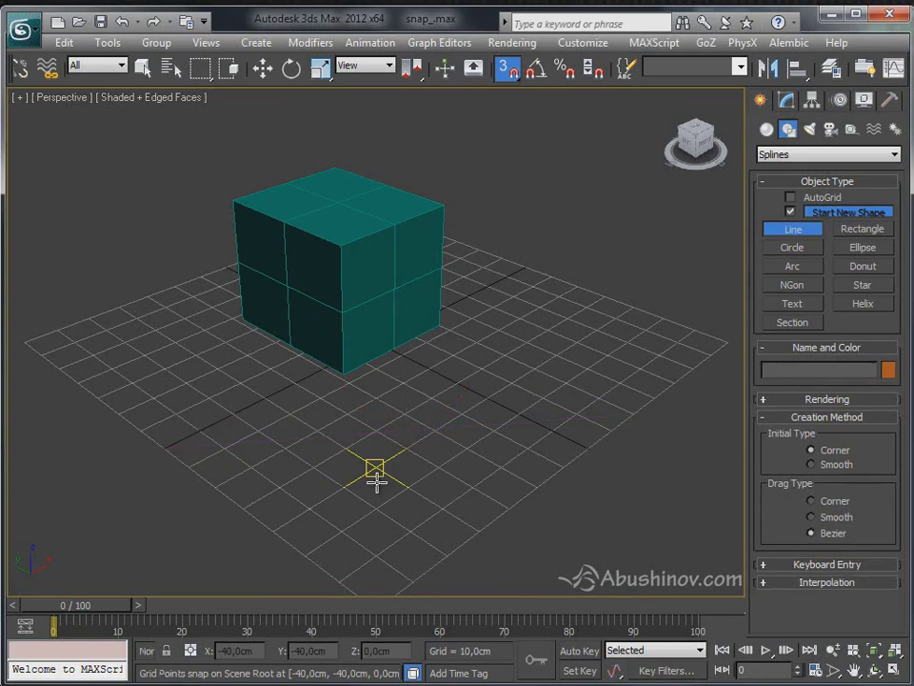
# Change the active snap type from Grid Points to Grid Lines only
pyautogui.rightClick(509, 72)
pyautogui.click(486, 227)
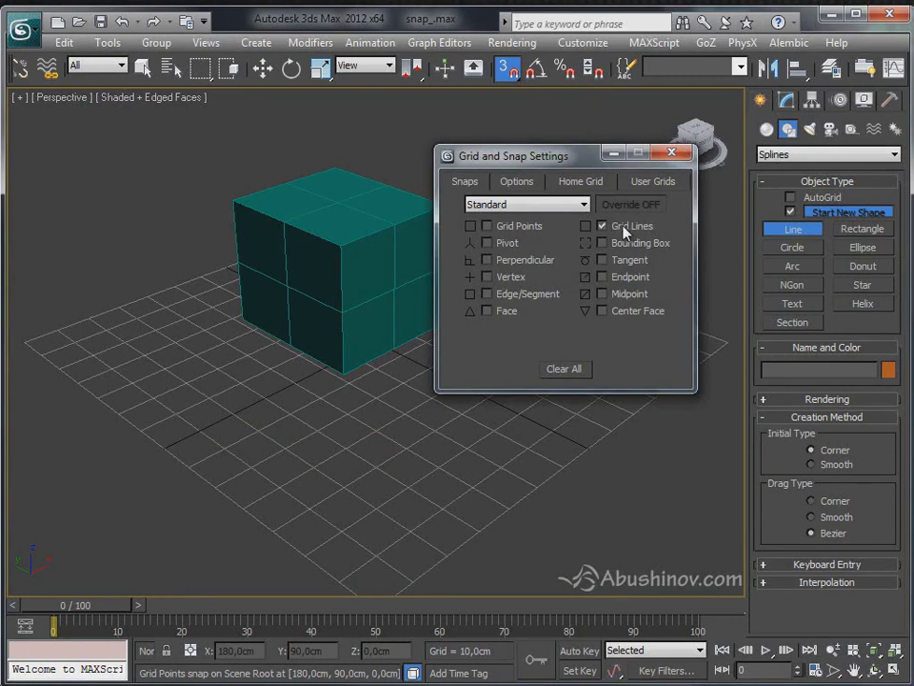
pyautogui.click(675, 152)
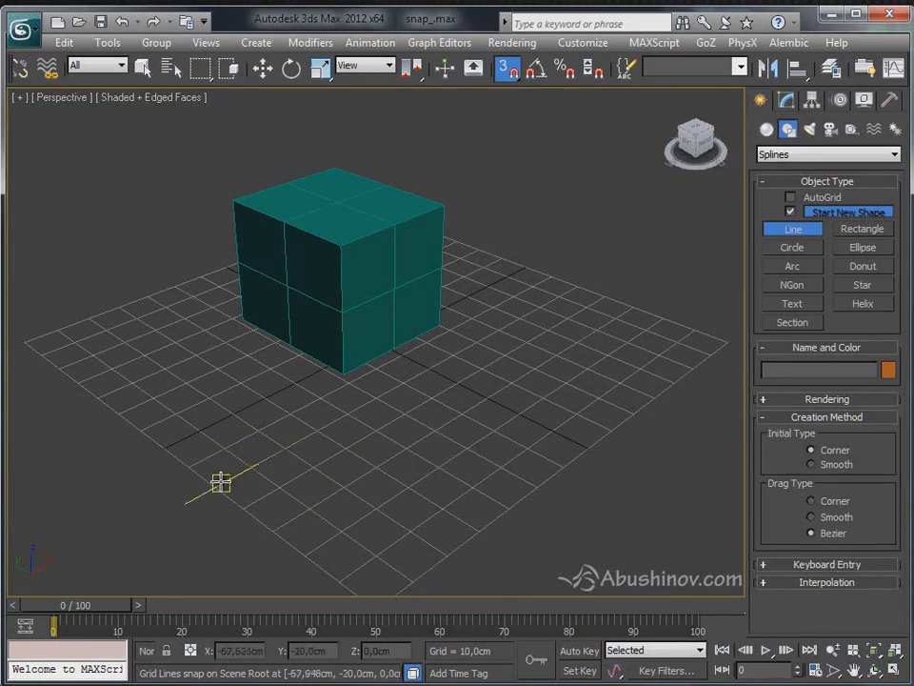
# Try drawing a line snapped to grid lines in front of the box, and cancel it
pyautogui.click(338, 419)
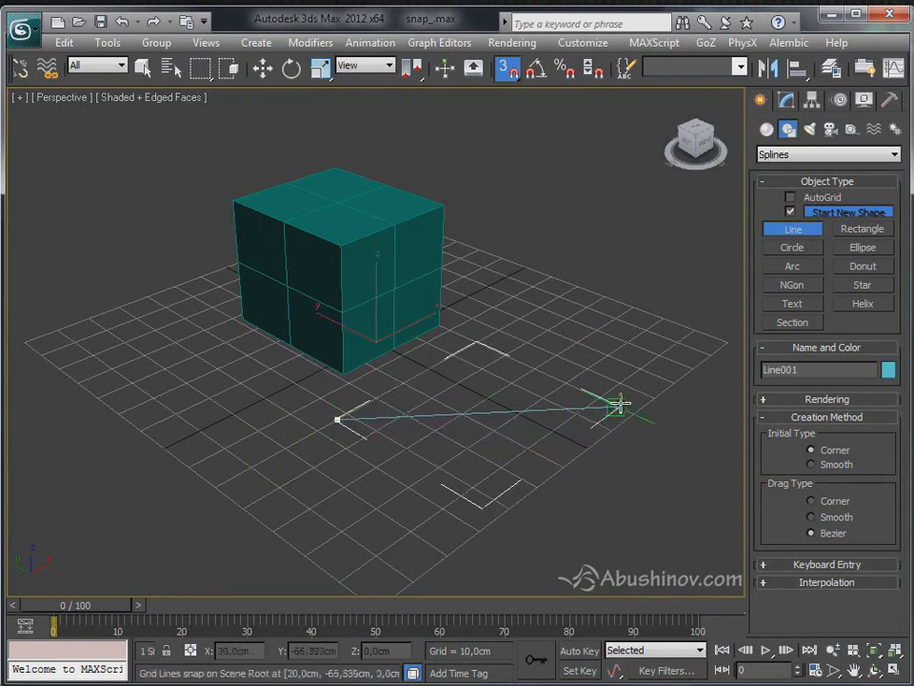
pyautogui.keyDown('alt'); pyautogui.moveTo(582, 332); pyautogui.dragTo(587, 441, button='middle'); pyautogui.keyUp('alt')
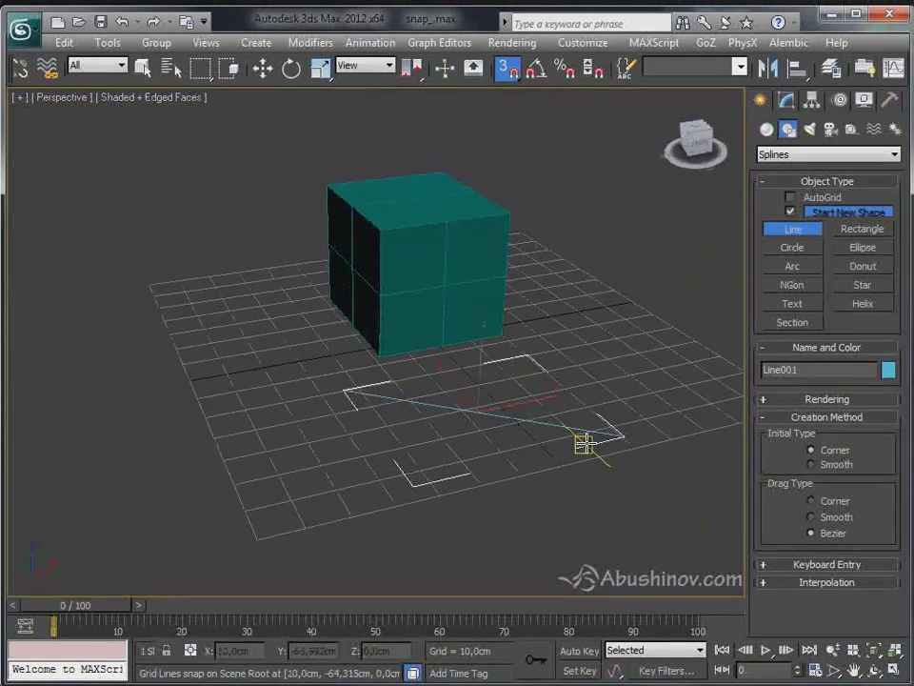
pyautogui.rightClick(640, 362)
# Set Pivot as the only snap type, and try a line from the grid toward the box's pivot before cancelling it
pyautogui.rightClick(511, 68)
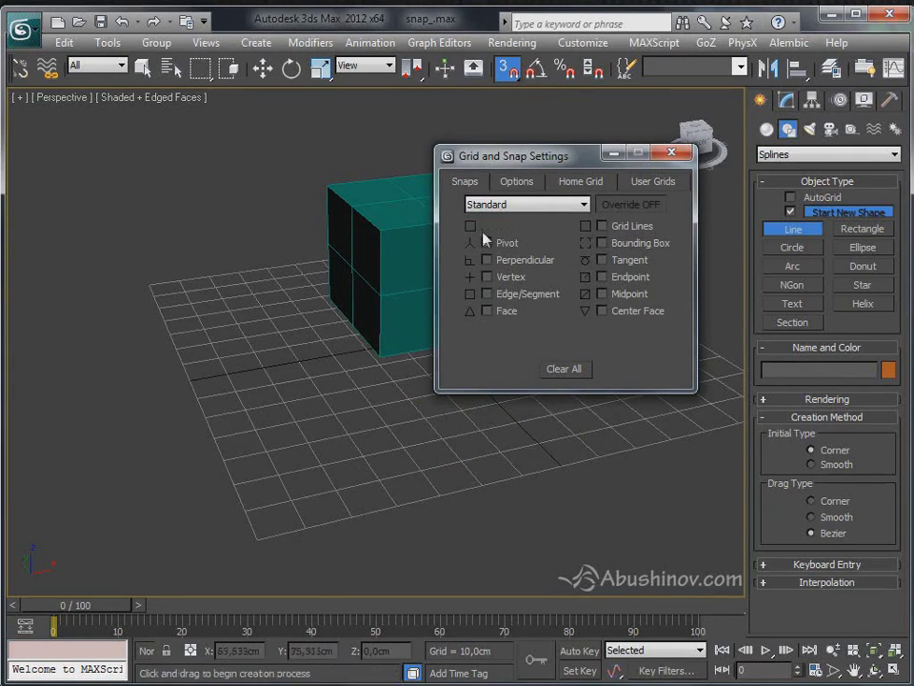
pyautogui.click(671, 153)
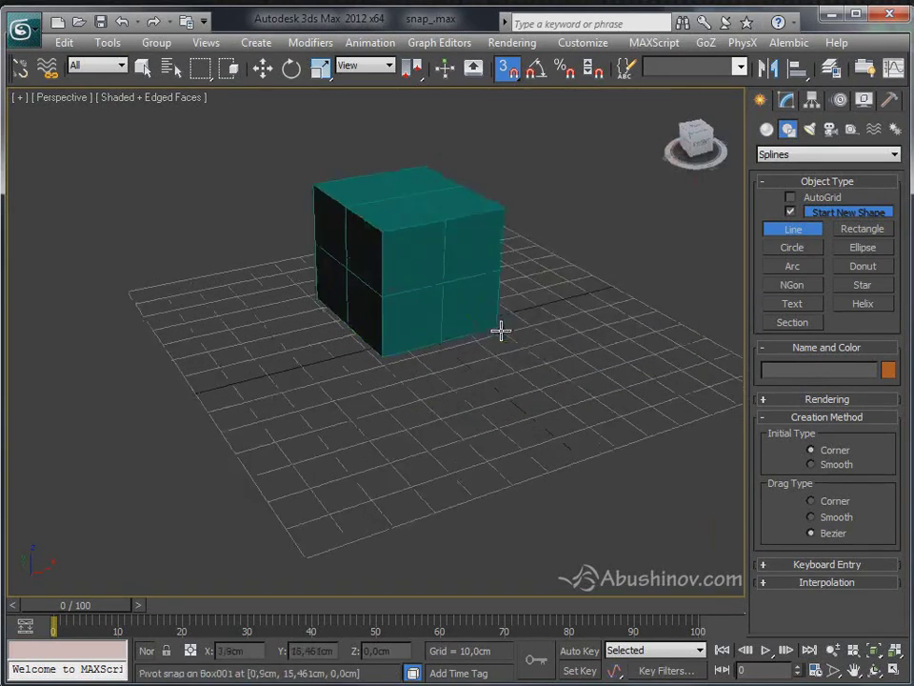
pyautogui.click(570, 424)
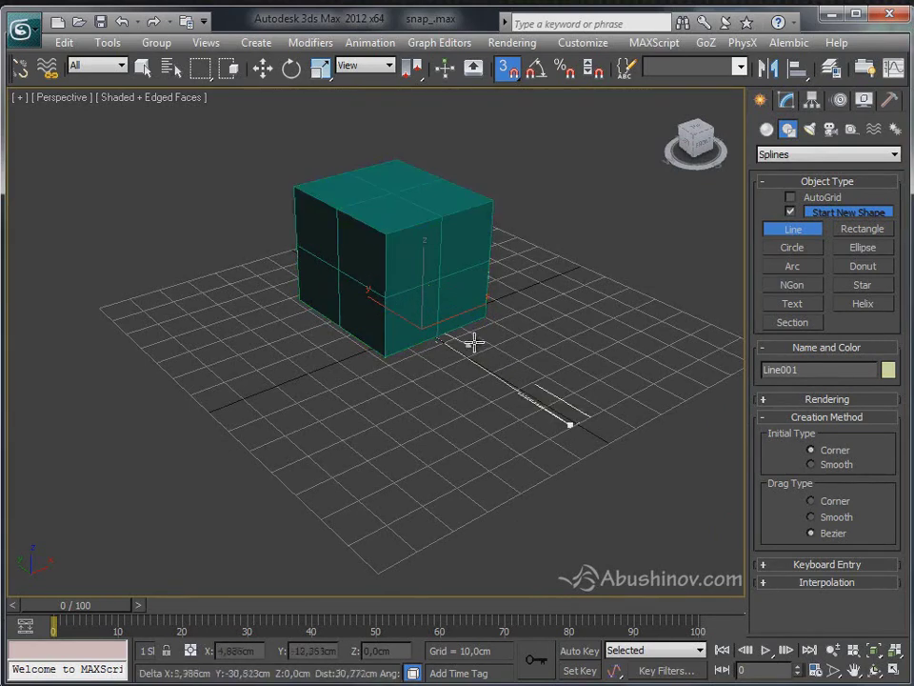
pyautogui.rightClick(534, 333)
# Change the active snap type from Pivot to Bounding Box only
pyautogui.rightClick(506, 74)
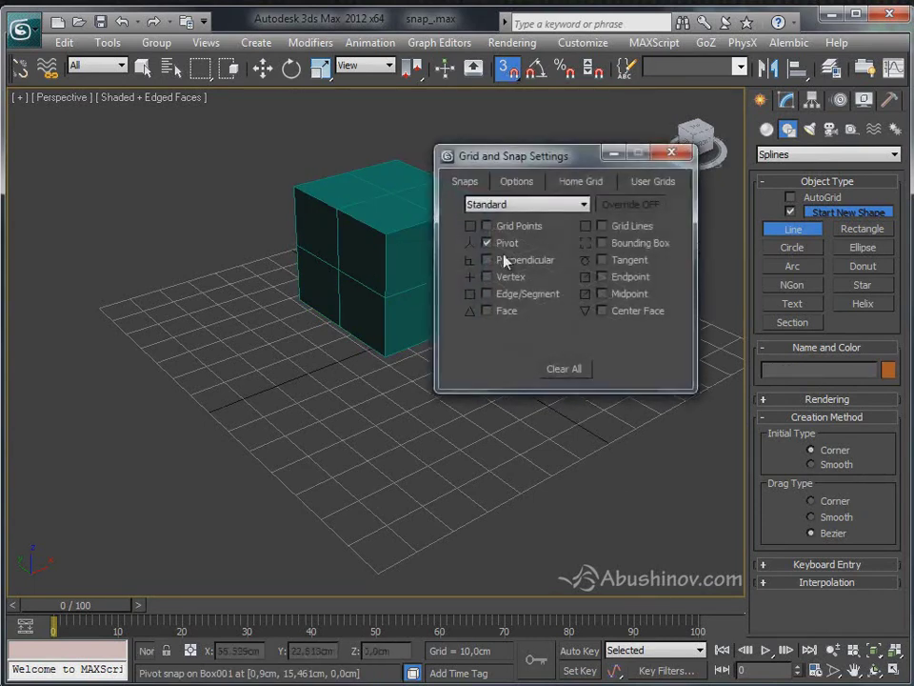
pyautogui.click(489, 244)
pyautogui.click(603, 244)
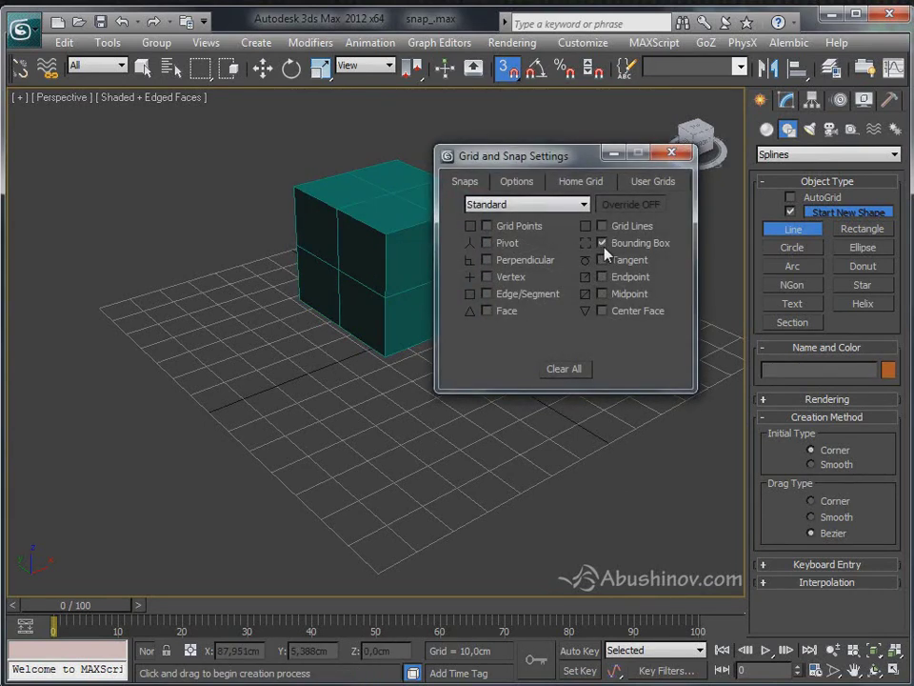
pyautogui.click(672, 152)
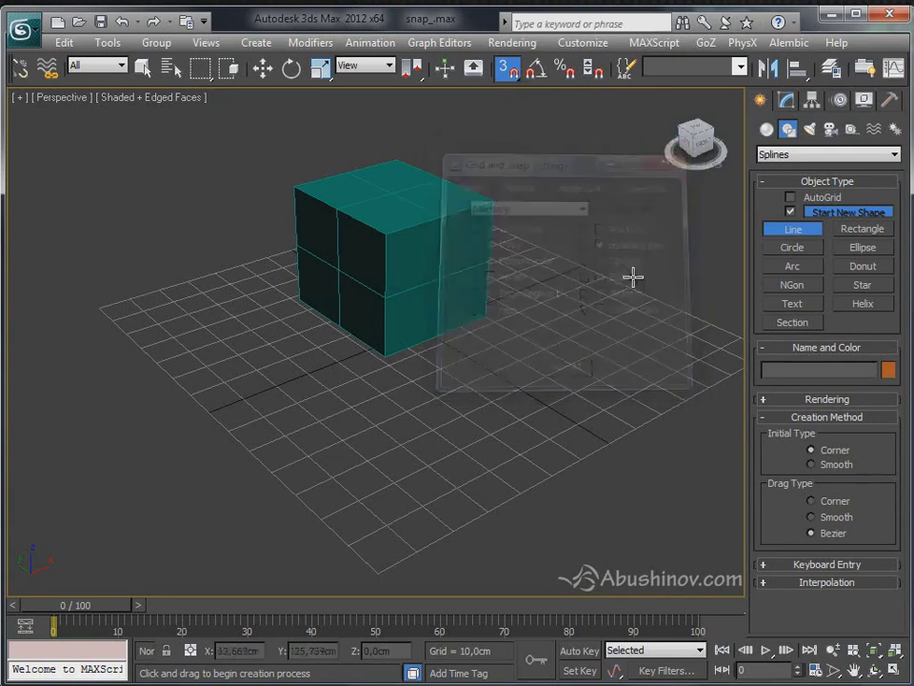
# Draw a test line from the grid to the box using Bounding Box snapping, and undo it
pyautogui.click(559, 451)
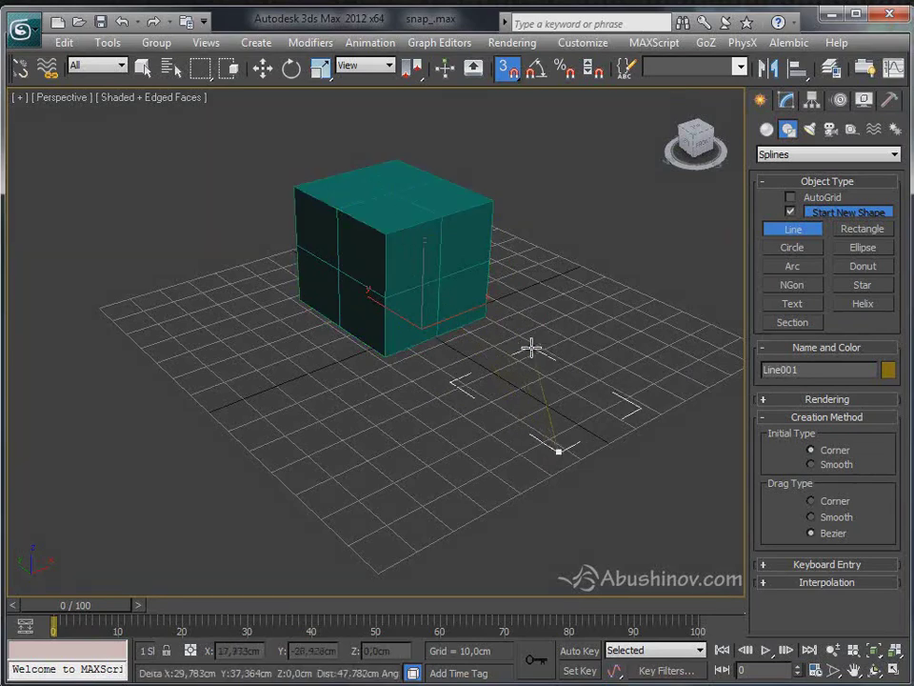
pyautogui.click(482, 311)
pyautogui.rightClick(632, 373)
pyautogui.keyDown('alt'); pyautogui.moveTo(633, 374); pyautogui.dragTo(610, 387, button='middle'); pyautogui.keyUp('alt')
pyautogui.hotkey('ctrl', 'z')
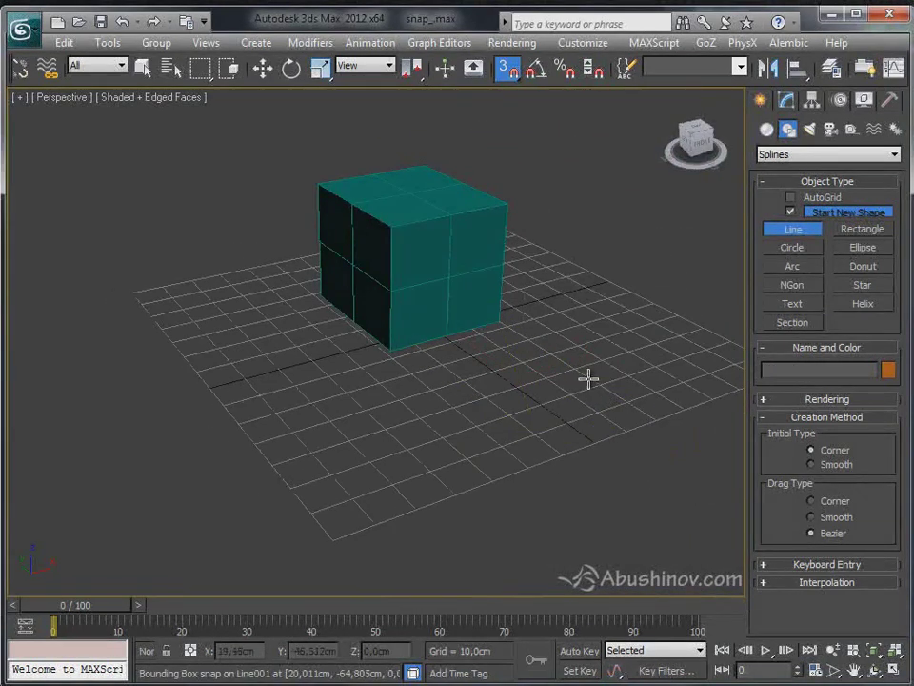
# Set Vertex as the only snap type and draw a line from the grid along the box's front vertical and top edge vertices, ending on the grid
pyautogui.rightClick(512, 77)
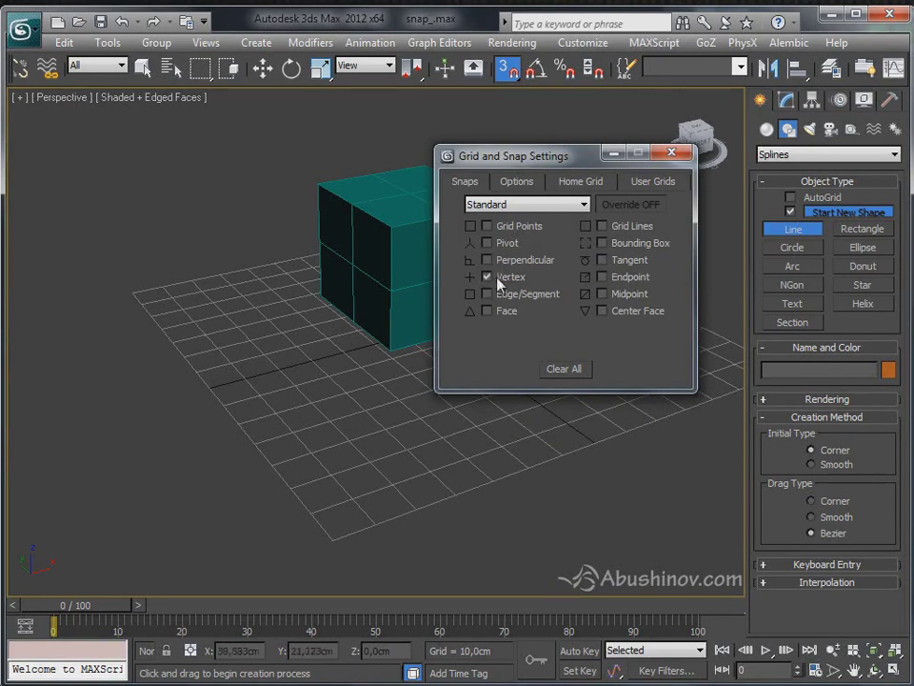
pyautogui.click(671, 152)
pyautogui.click(546, 445)
pyautogui.click(397, 353)
pyautogui.click(391, 290)
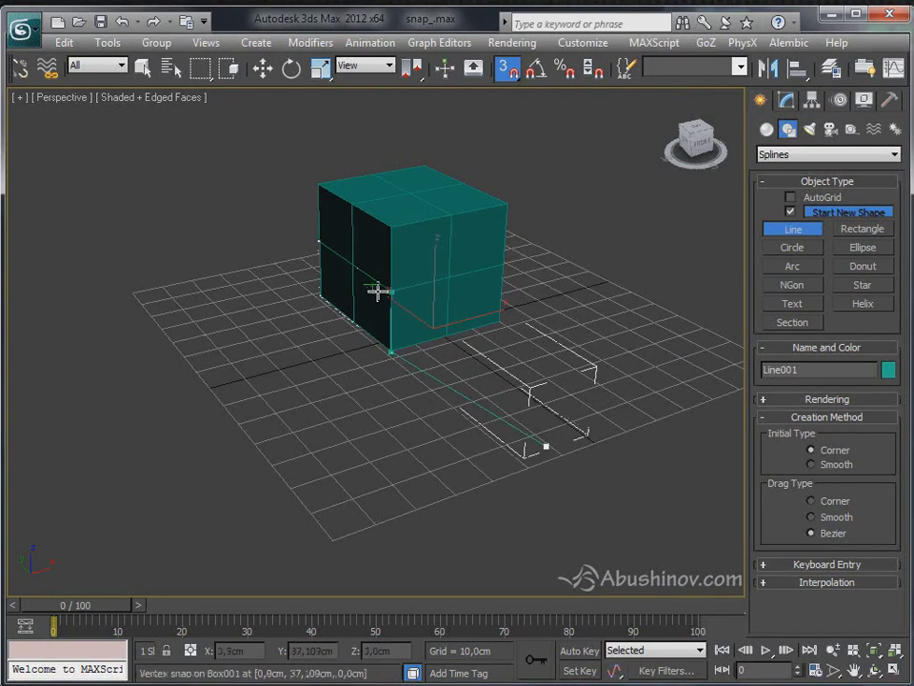
pyautogui.click(390, 231)
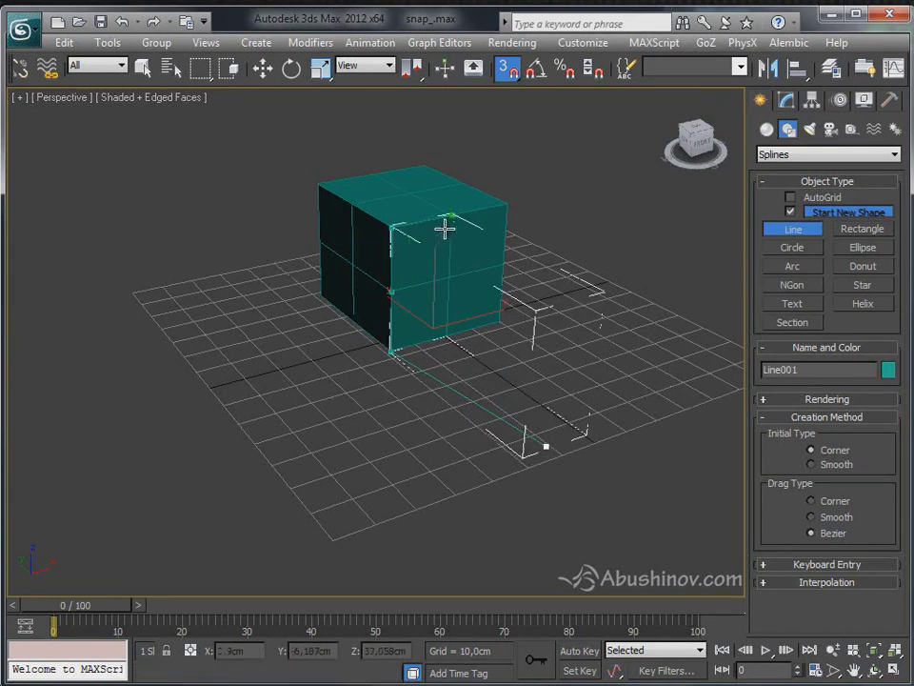
pyautogui.click(508, 204)
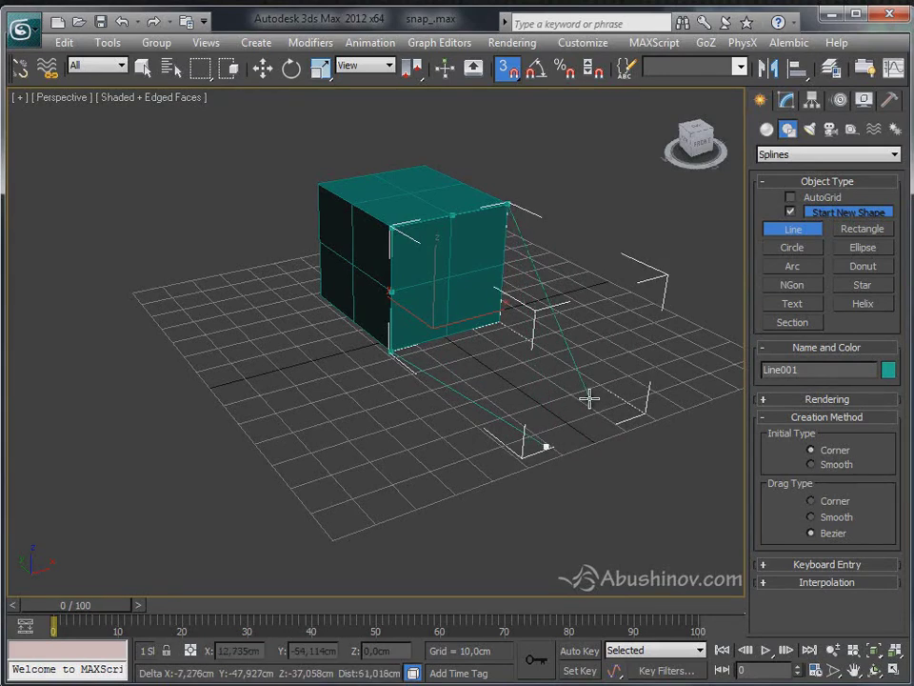
pyautogui.click(551, 366)
pyautogui.rightClick(579, 372)
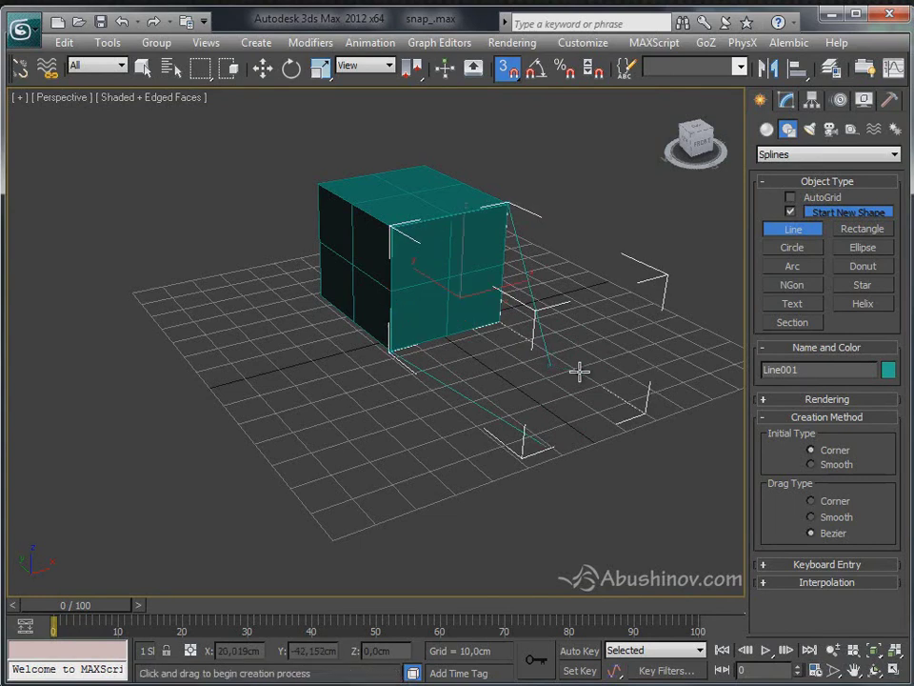
# At the line's Vertex level, move its last vertex on the grid toward the start vertex, and return to the Line level
pyautogui.click(785, 99)
pyautogui.click(764, 172)
pyautogui.click(797, 186)
pyautogui.click(550, 366)
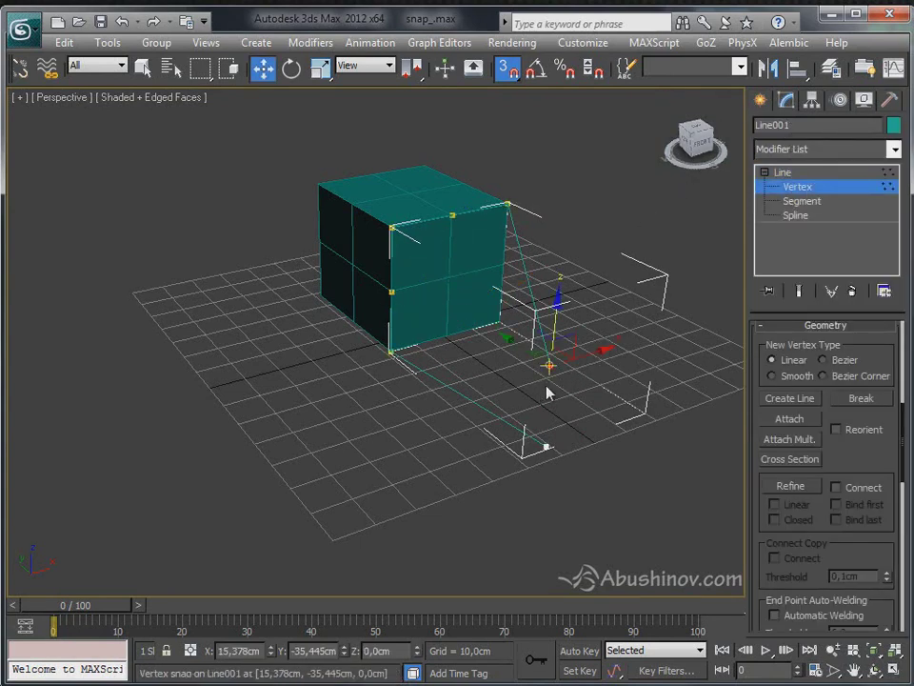
pyautogui.moveTo(550, 366); pyautogui.dragTo(546, 445)
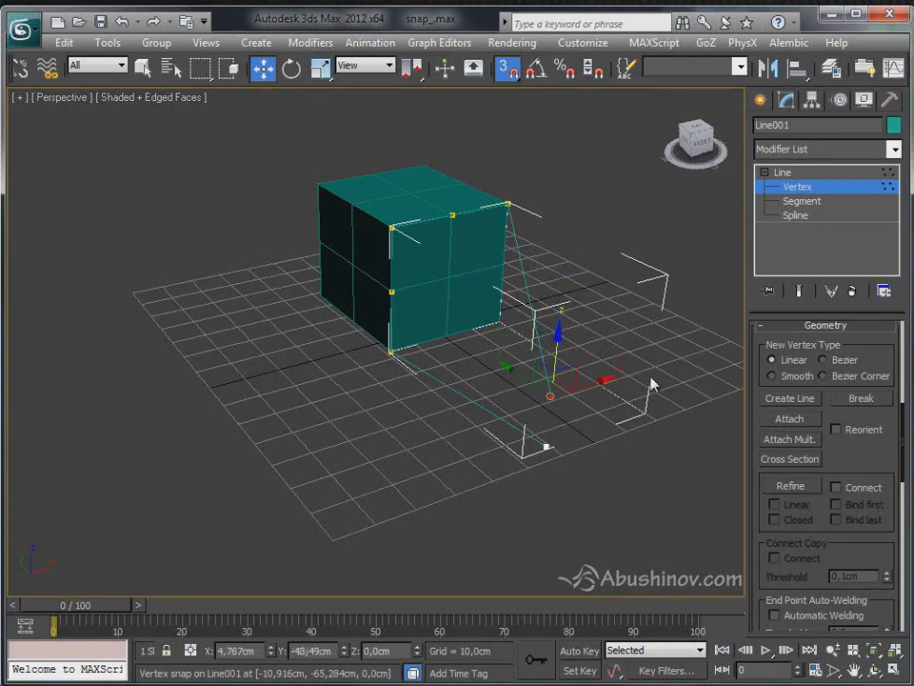
pyautogui.click(788, 173)
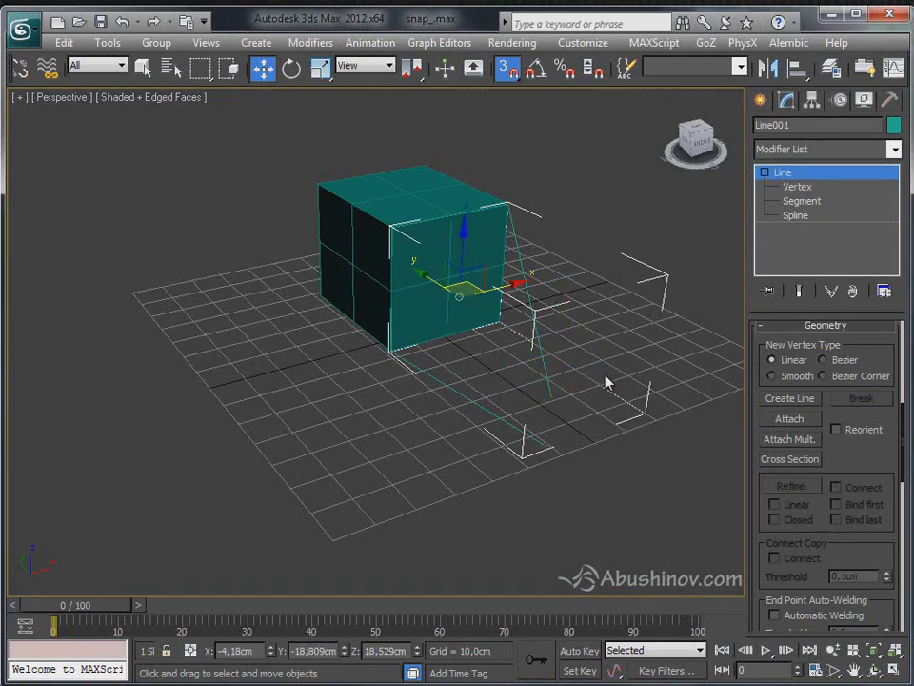
# Remove the existing line and change the active snap type from Vertex to Endpoint only
pyautogui.click(608, 377)
pyautogui.rightClick(508, 67)
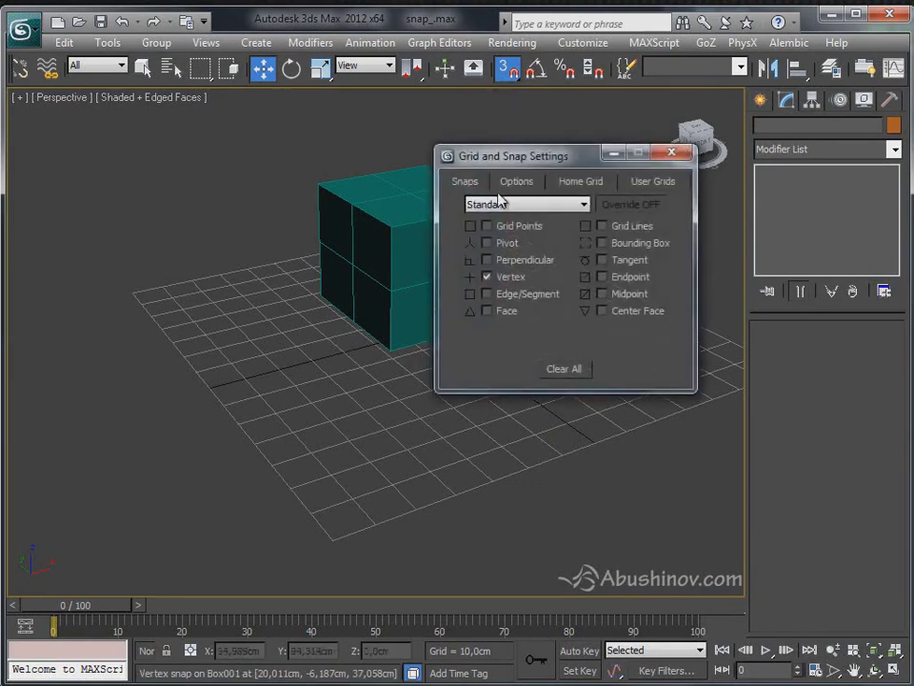
pyautogui.click(601, 276)
pyautogui.click(671, 154)
# Draw a test line from the grid to the box's upper front corner using Endpoint snapping, and undo it
pyautogui.click(760, 100)
pyautogui.click(792, 228)
pyautogui.click(632, 406)
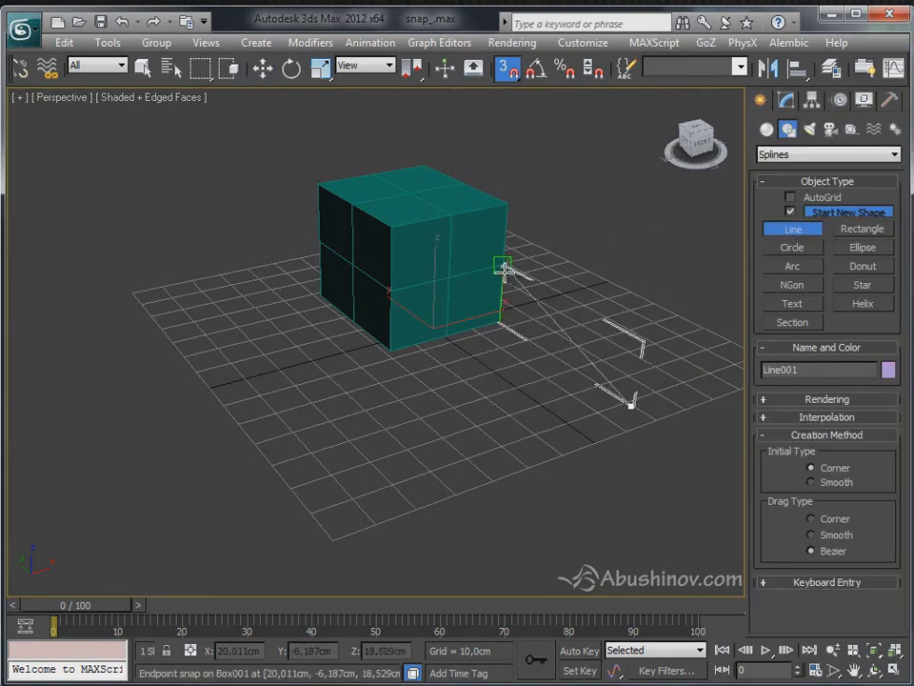
pyautogui.click(506, 205)
pyautogui.rightClick(541, 409)
pyautogui.keyDown('alt'); pyautogui.moveTo(541, 408); pyautogui.dragTo(590, 354, button='middle'); pyautogui.keyUp('alt')
pyautogui.hotkey('ctrl', 'z')
# Set Edge/Segment as the only snap type and draw a test line from the grid to the box's front vertical edge, then discard it
pyautogui.rightClick(506, 68)
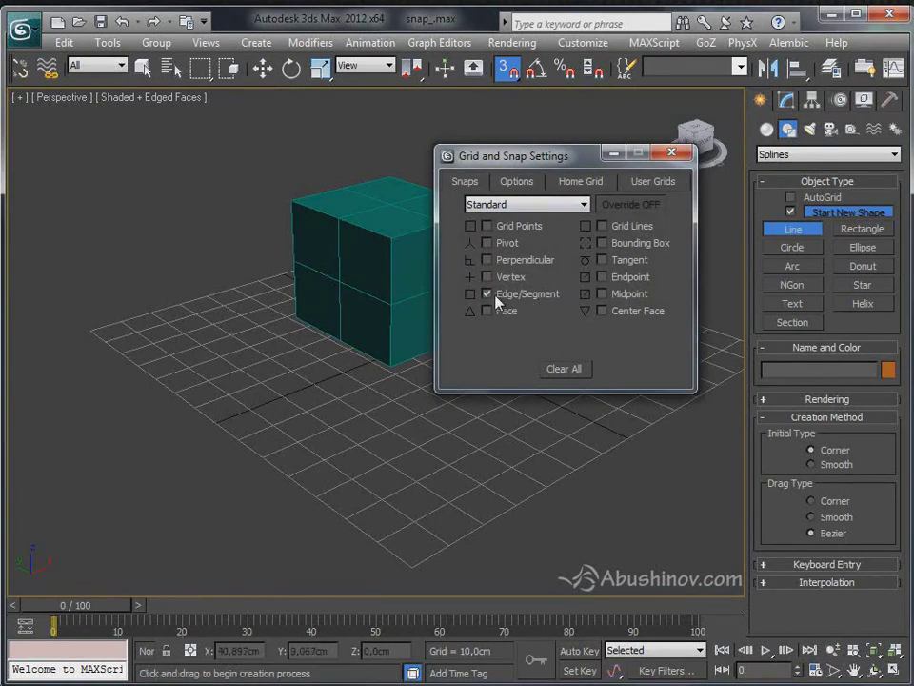
pyautogui.click(671, 153)
pyautogui.click(557, 451)
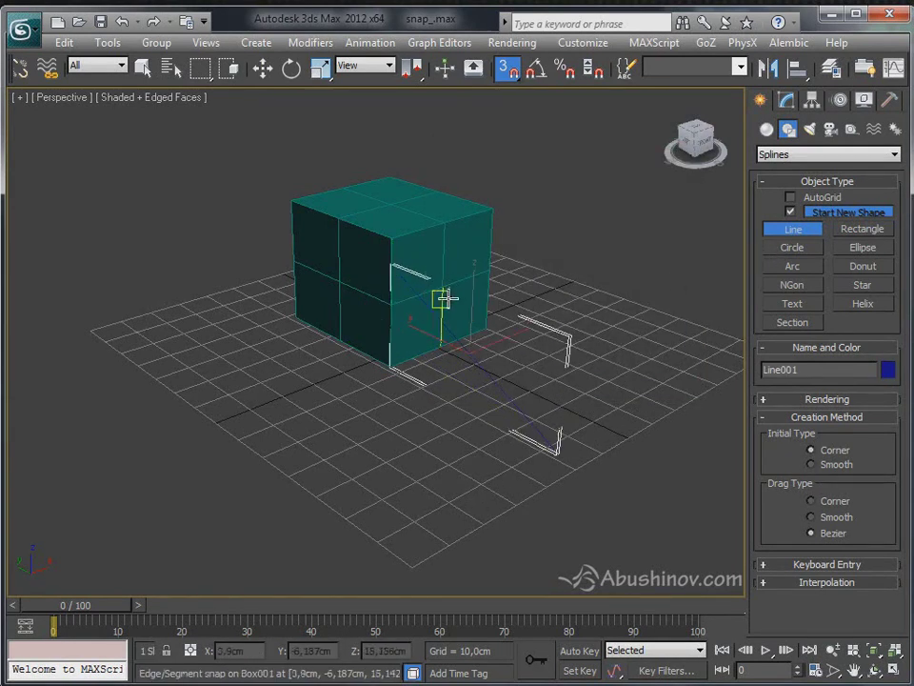
pyautogui.scroll(6, 466, 375)
pyautogui.moveTo(555, 369); pyautogui.dragTo(547, 300, button='middle')
pyautogui.scroll(-6, 473, 268)
pyautogui.keyDown('alt'); pyautogui.moveTo(473, 267); pyautogui.dragTo(418, 279, button='middle'); pyautogui.keyUp('alt')
pyautogui.scroll(1, 418, 279)
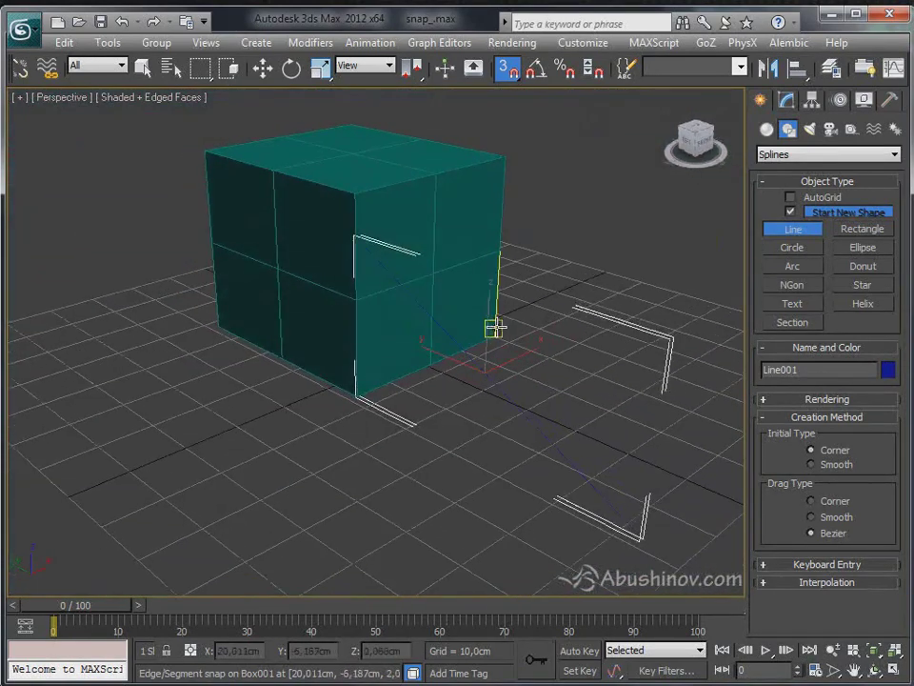
pyautogui.rightClick(494, 327)
# Set Midpoint as the only snap type and draw a test line from the grid to an edge midpoint on the box, then discard it
pyautogui.rightClick(515, 74)
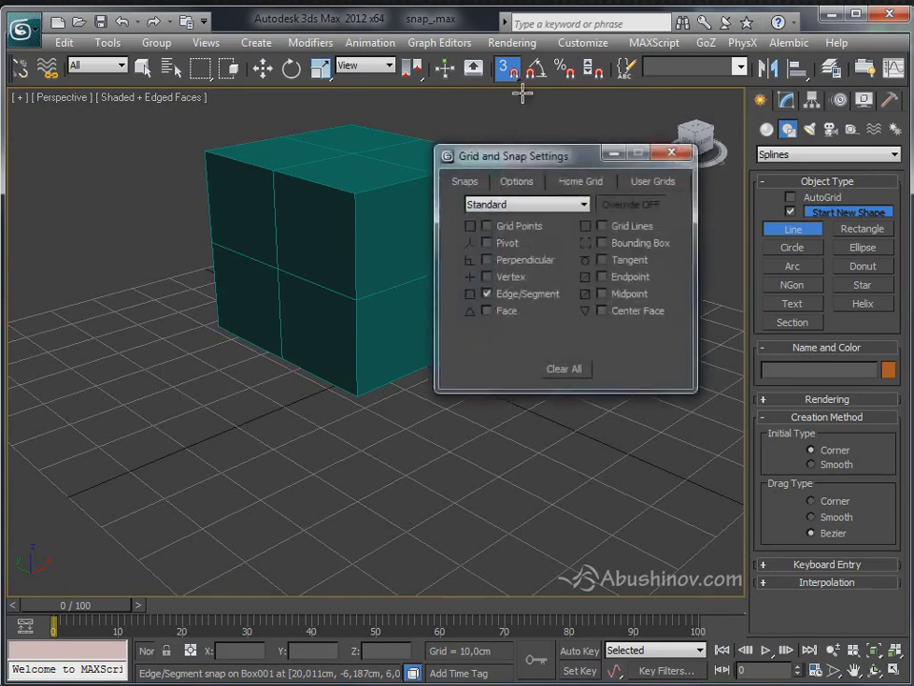
pyautogui.click(601, 295)
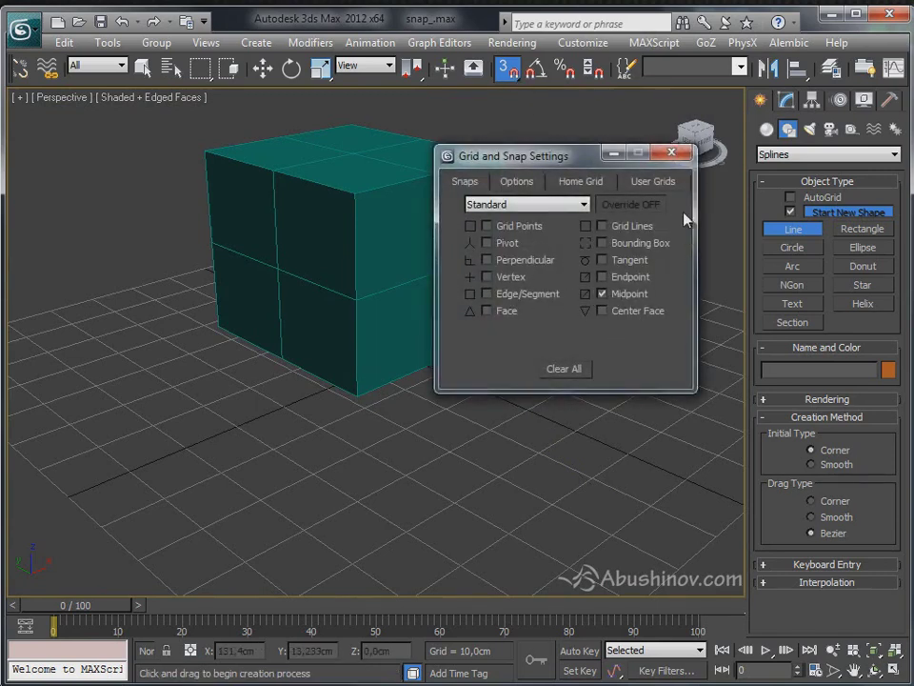
pyautogui.click(673, 153)
pyautogui.keyDown('alt'); pyautogui.moveTo(609, 400); pyautogui.dragTo(568, 509, button='middle'); pyautogui.keyUp('alt')
pyautogui.click(575, 513)
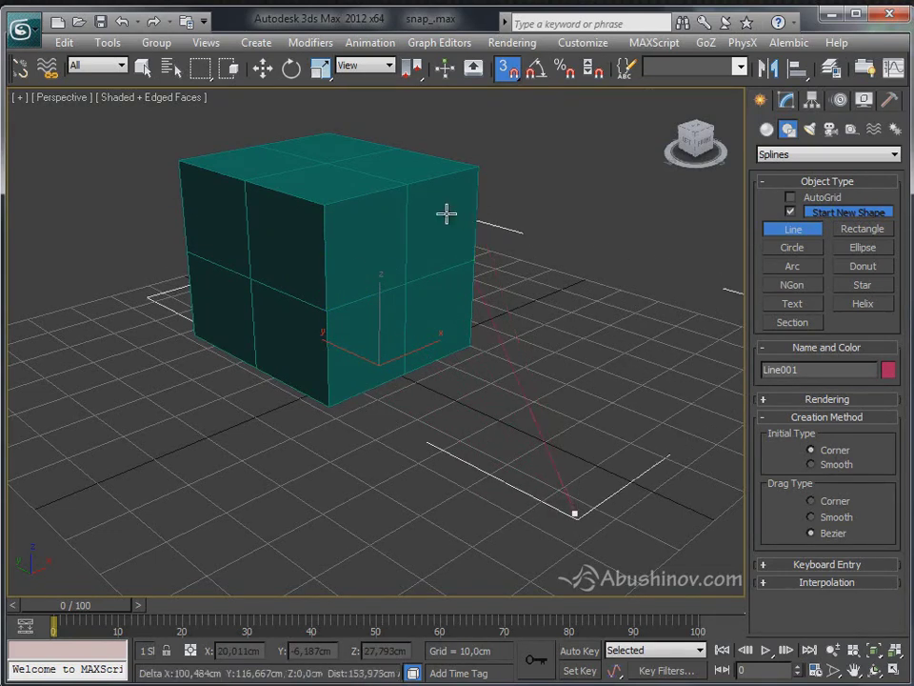
pyautogui.rightClick(523, 220)
pyautogui.keyDown('alt'); pyautogui.moveTo(523, 220); pyautogui.dragTo(619, 305, button='middle'); pyautogui.keyUp('alt')
pyautogui.scroll(-3, 494, 357)
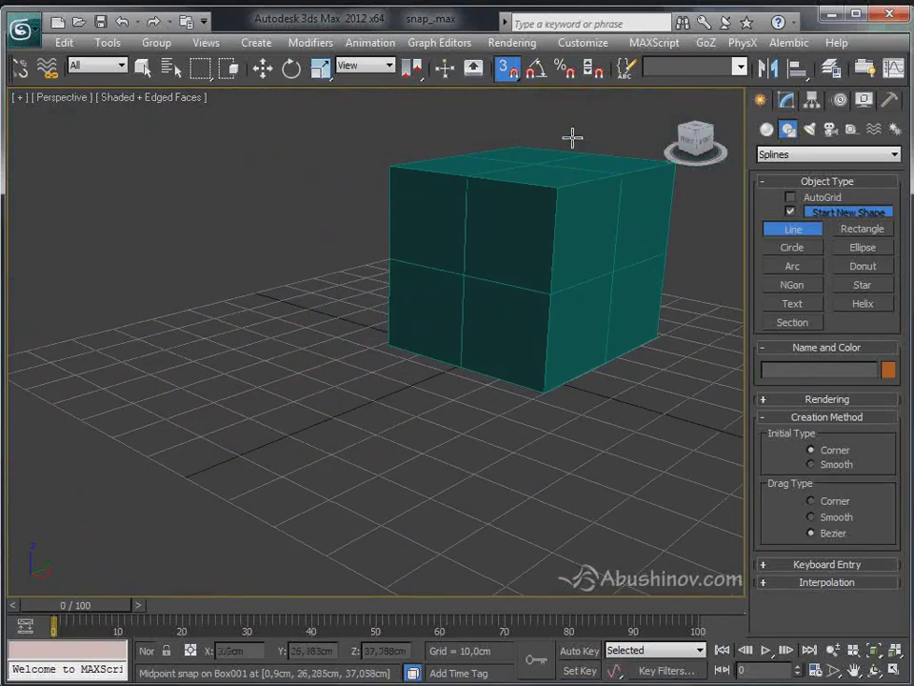
# Set Face as the only snap type and draw a test line from the grid onto the box's front face, then discard it
pyautogui.rightClick(508, 69)
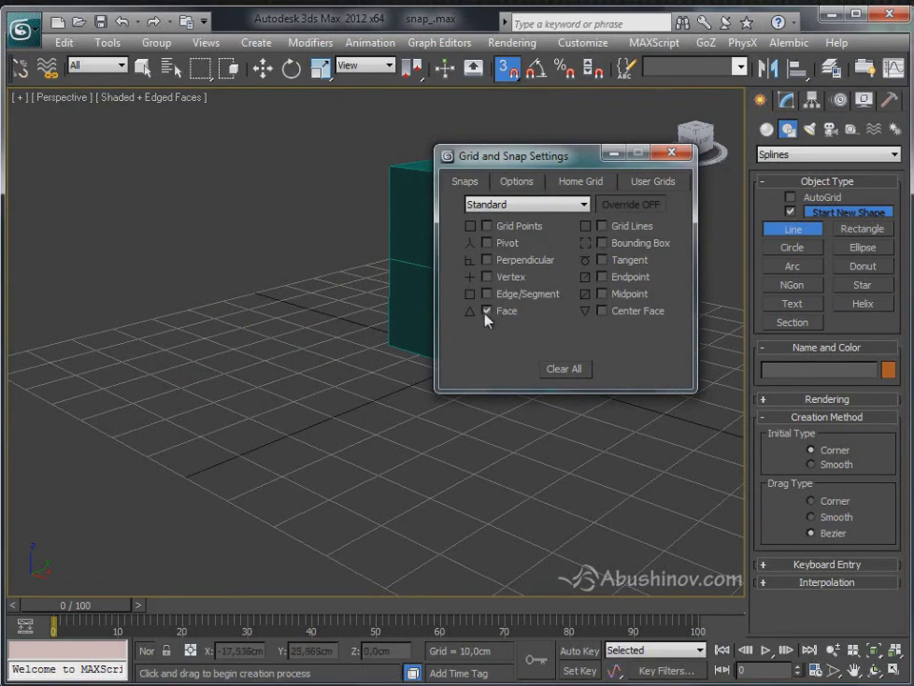
pyautogui.click(672, 152)
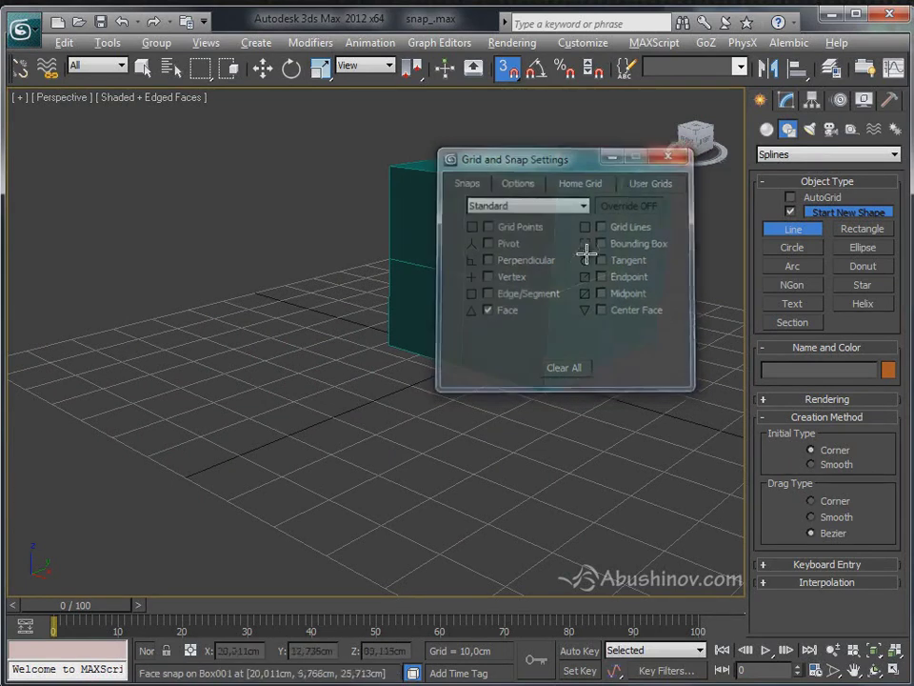
pyautogui.scroll(3, 467, 458)
pyautogui.click(301, 509)
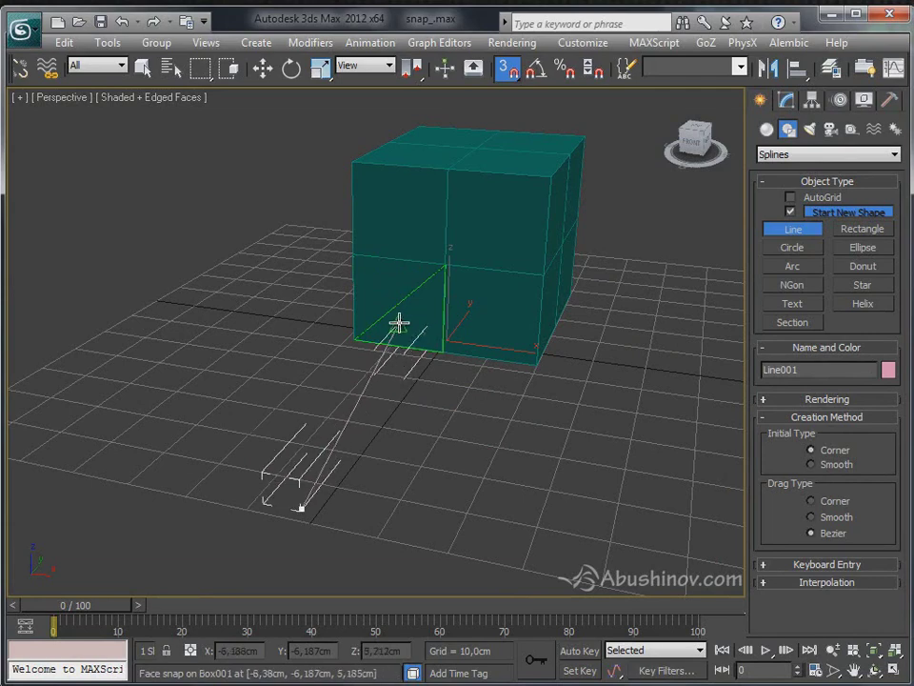
pyautogui.keyDown('alt'); pyautogui.moveTo(404, 367); pyautogui.dragTo(382, 409, button='middle'); pyautogui.keyUp('alt')
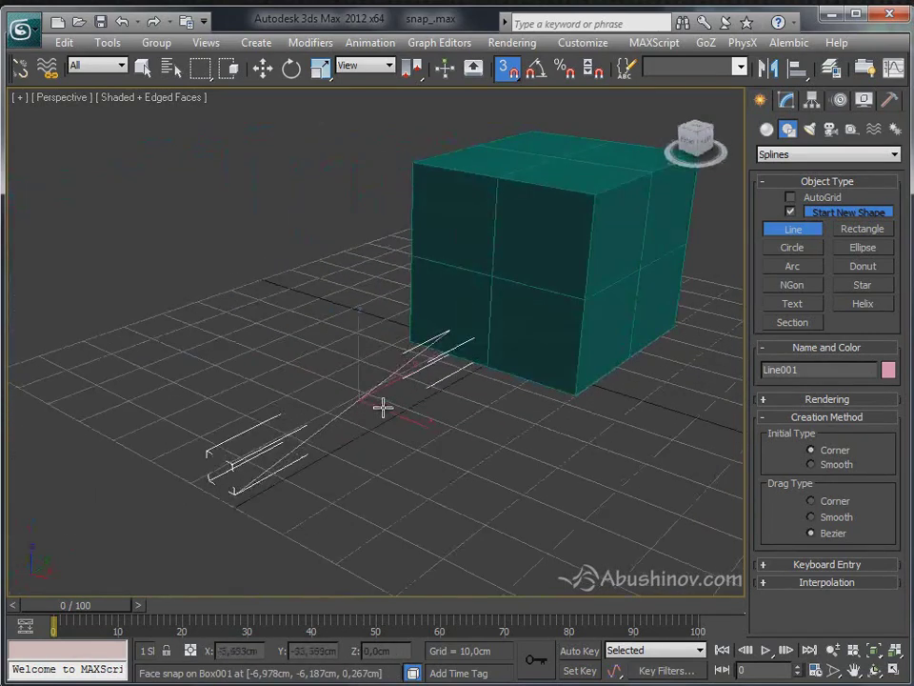
pyautogui.rightClick(378, 408)
# Set Center Face as the only snap type and draw a line from the grid to a face center on the box's front side
pyautogui.rightClick(508, 67)
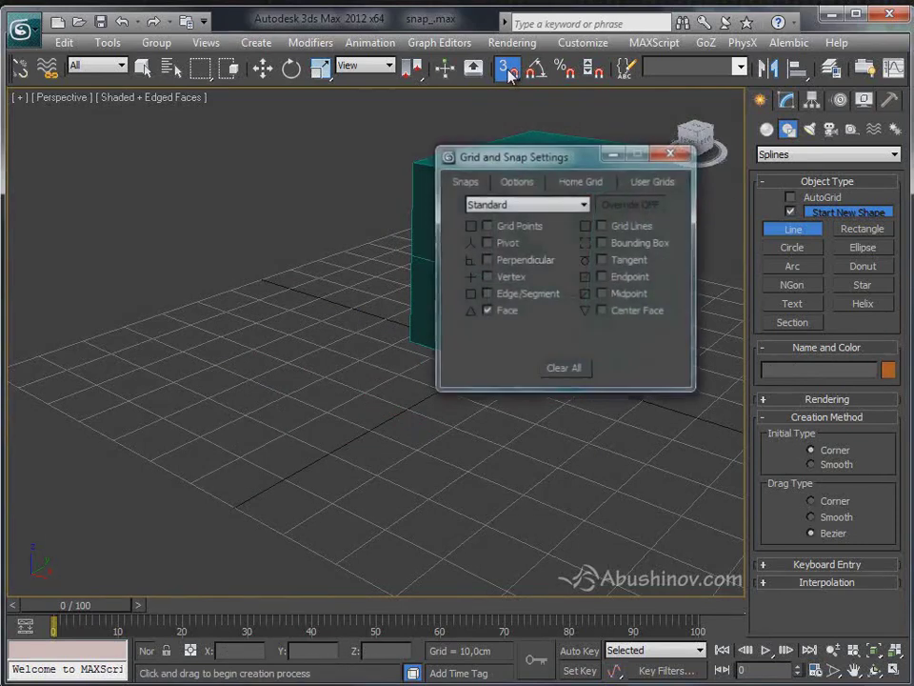
pyautogui.click(604, 312)
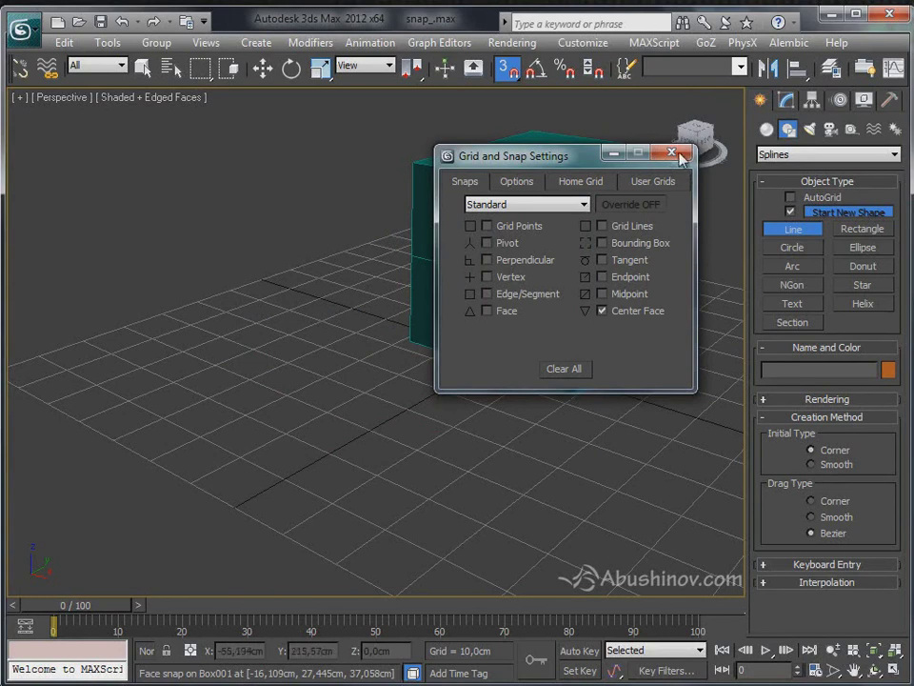
pyautogui.click(671, 154)
pyautogui.click(318, 512)
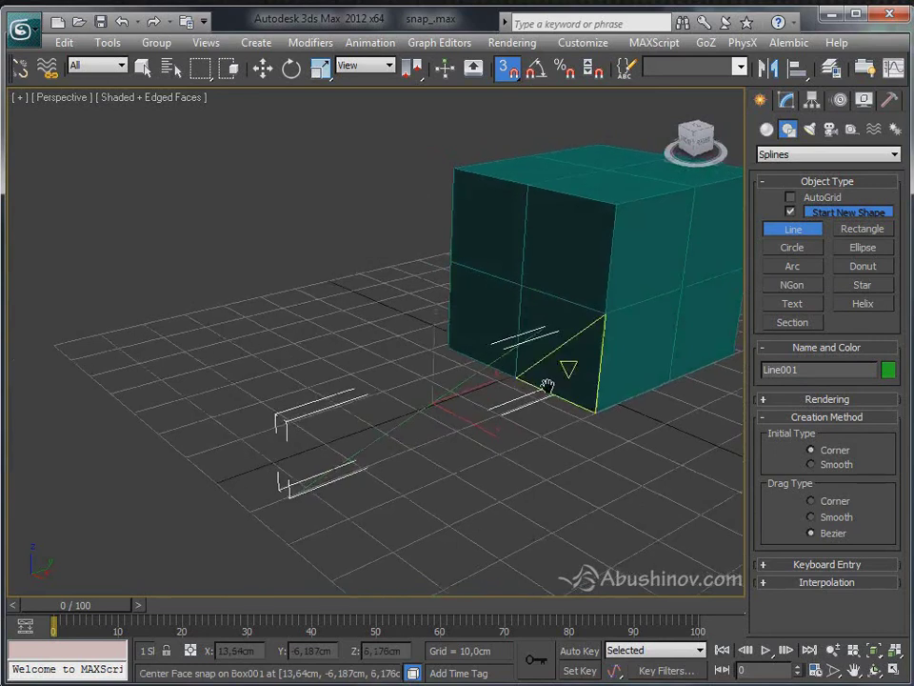
pyautogui.scroll(6, 400, 376)
pyautogui.moveTo(383, 391); pyautogui.dragTo(464, 437, button='middle')
pyautogui.rightClick(463, 440)
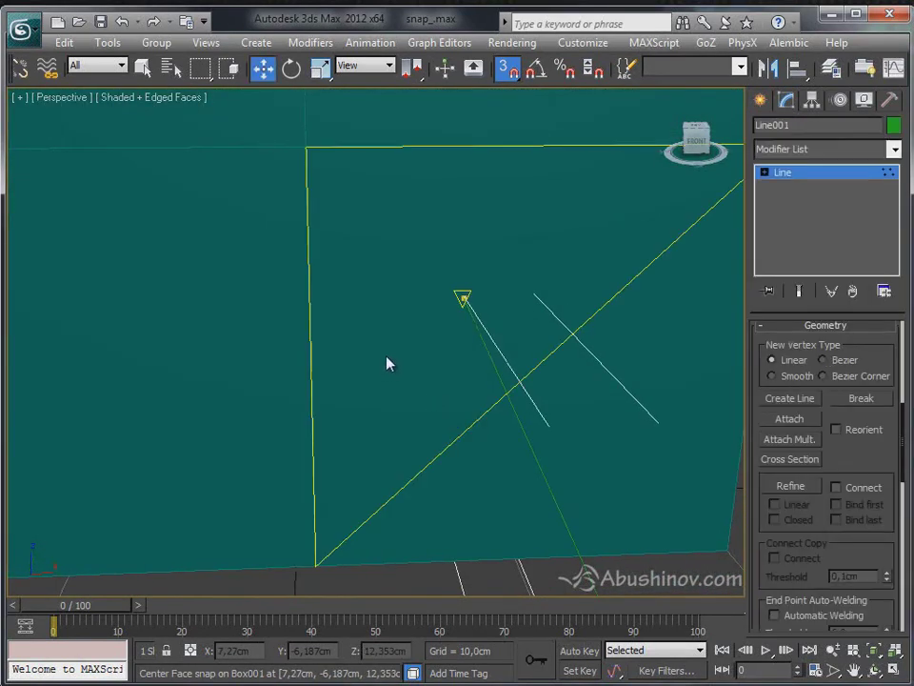
pyautogui.rightClick(410, 360)
pyautogui.click(420, 367)
pyautogui.keyDown('alt'); pyautogui.moveTo(420, 367); pyautogui.dragTo(572, 381, button='middle'); pyautogui.keyUp('alt')
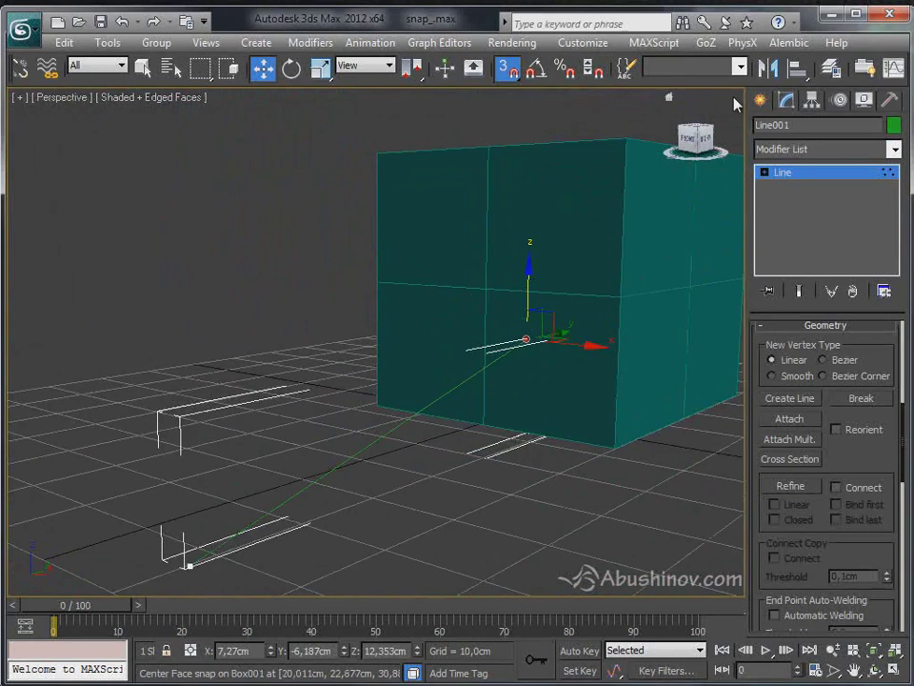
# Remove the test line and set Vertex as the only active snap type
pyautogui.click(759, 99)
pyautogui.keyDown('alt'); pyautogui.moveTo(477, 381); pyautogui.dragTo(451, 372, button='middle'); pyautogui.keyUp('alt')
pyautogui.rightClick(451, 373)
pyautogui.rightClick(512, 73)
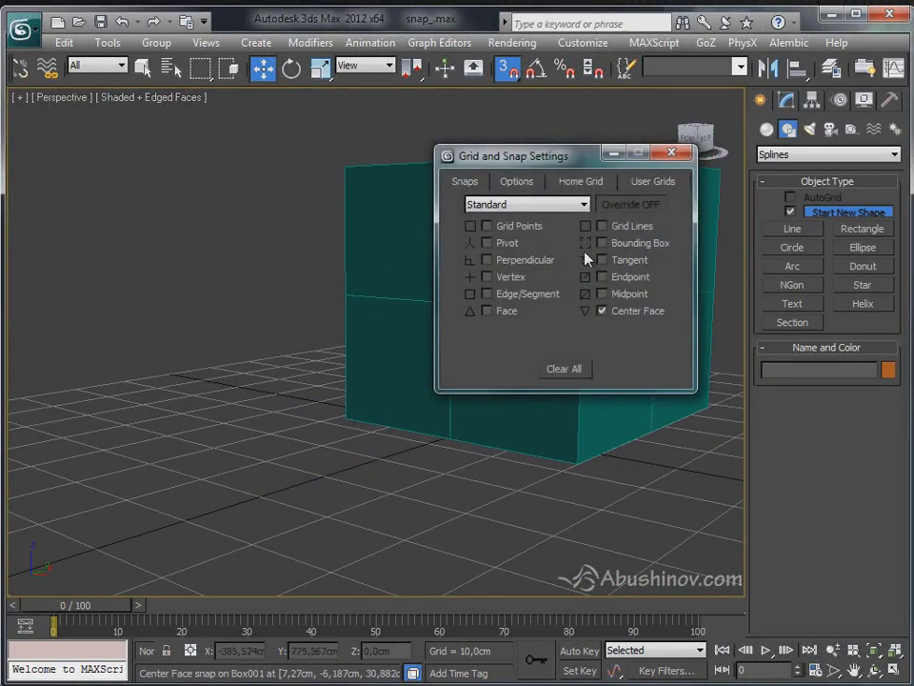
pyautogui.click(602, 311)
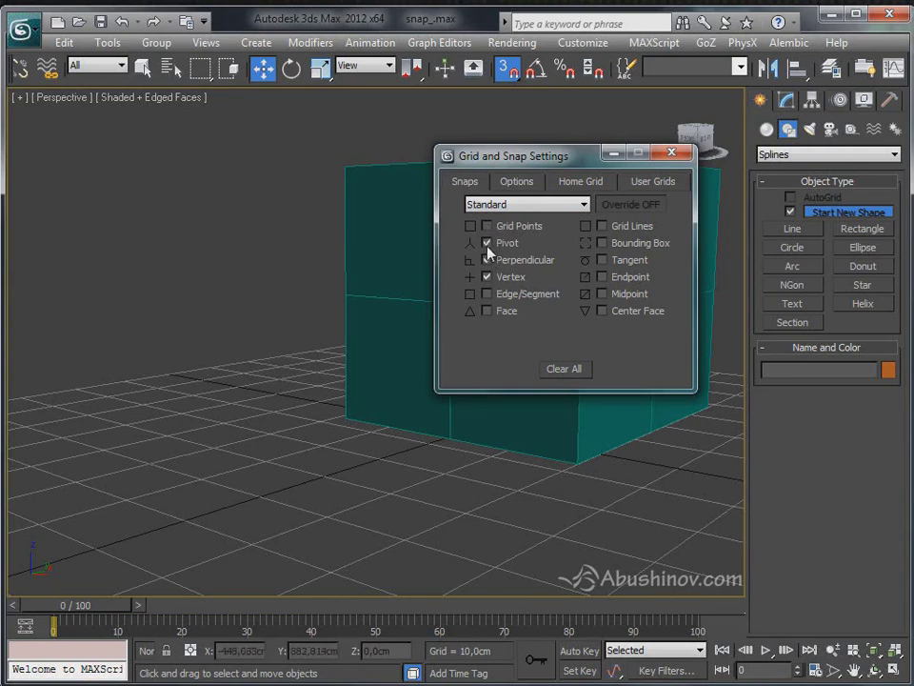
pyautogui.moveTo(549, 167); pyautogui.dragTo(455, 149)
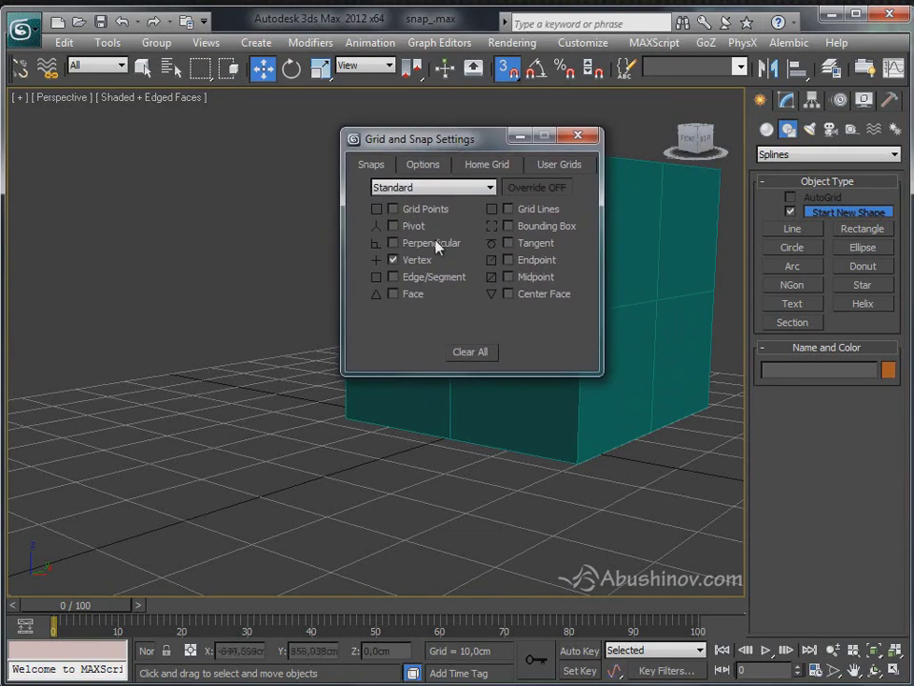
pyautogui.click(578, 139)
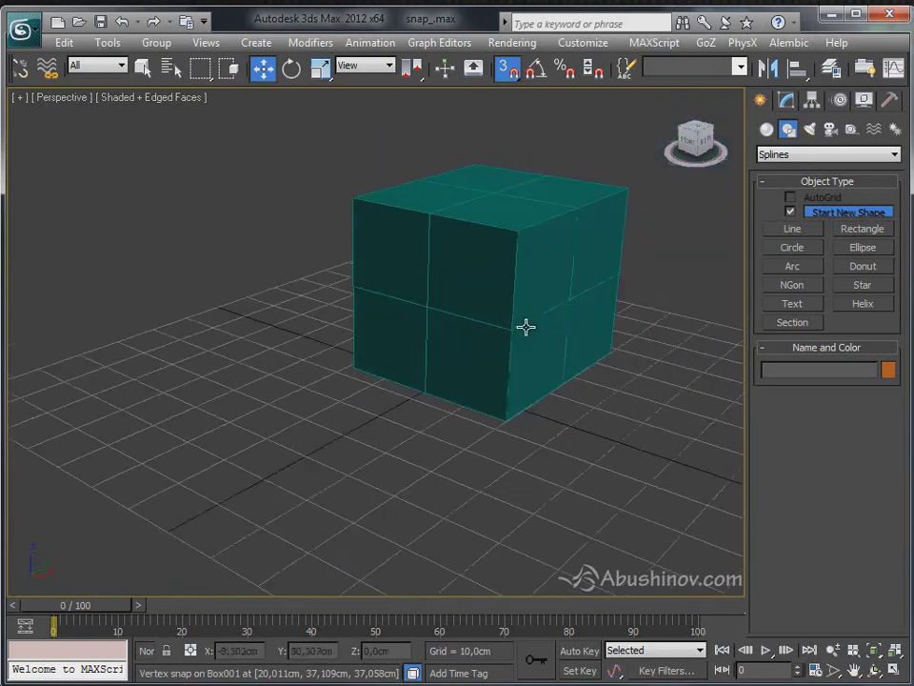
# Create a small box on the grid in front of the large box
pyautogui.scroll(-4, 526, 326)
pyautogui.scroll(4, 519, 308)
pyautogui.click(767, 128)
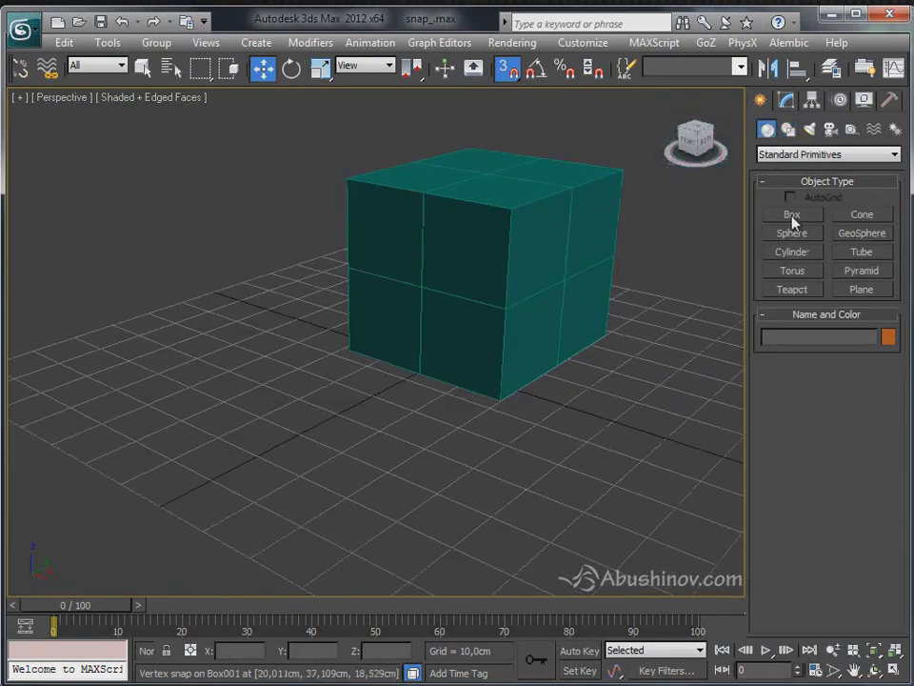
pyautogui.scroll(-2, 477, 288)
pyautogui.click(861, 292)
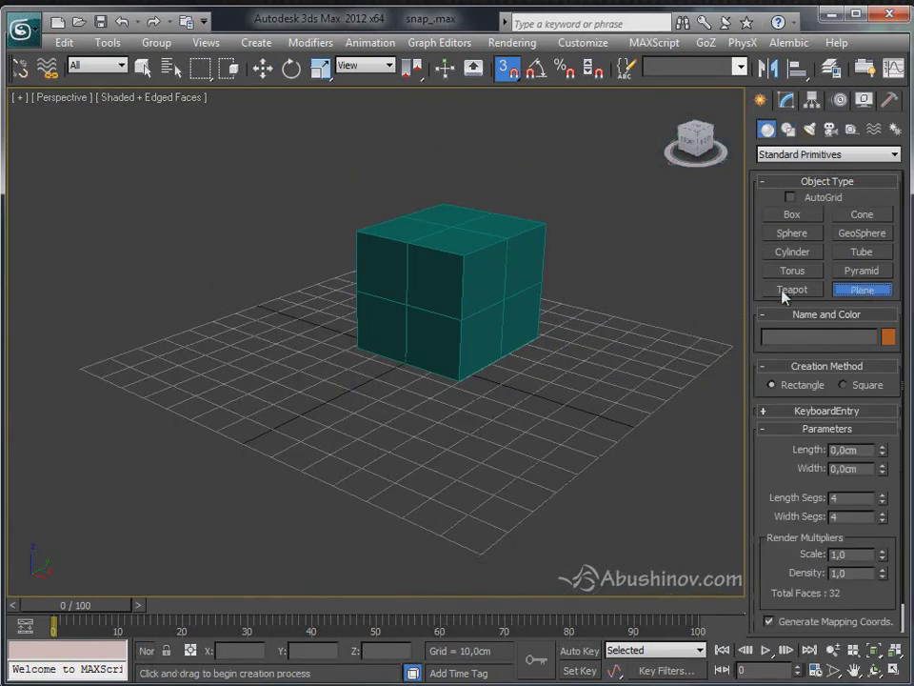
pyautogui.click(790, 215)
pyautogui.moveTo(390, 452); pyautogui.dragTo(448, 504)
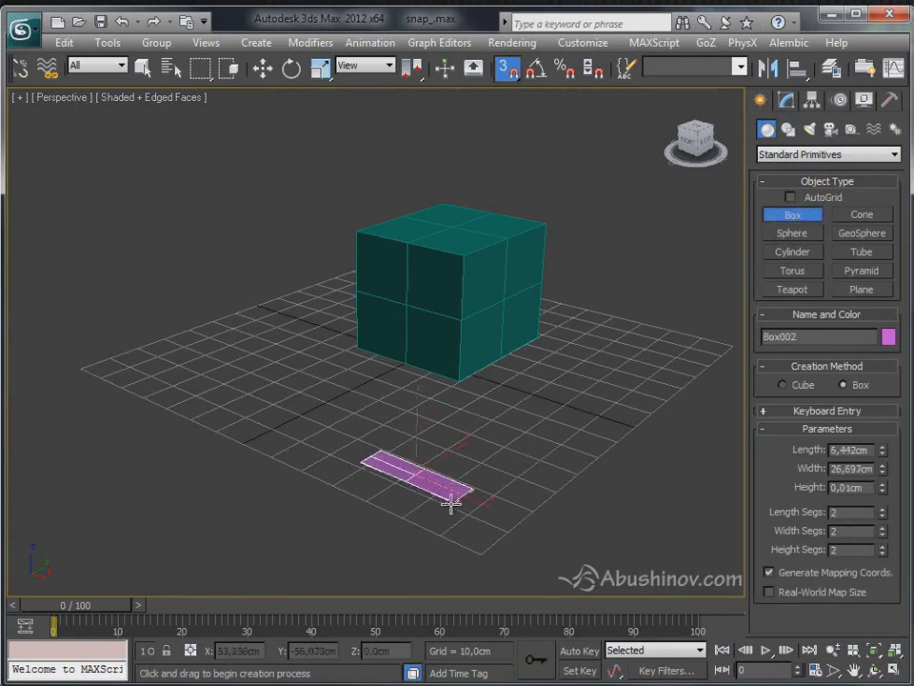
pyautogui.click(407, 447)
# Move the small box with Vertex snapping so its corner meets the large box's bottom front corner
pyautogui.press('w')
pyautogui.keyDown('alt'); pyautogui.moveTo(405, 446); pyautogui.dragTo(527, 516, button='middle'); pyautogui.keyUp('alt')
pyautogui.moveTo(506, 494); pyautogui.dragTo(365, 440)
pyautogui.keyDown('alt'); pyautogui.moveTo(389, 461); pyautogui.dragTo(458, 427, button='middle'); pyautogui.keyUp('alt')
# Turn snapping off and clone the small box as one copy named Box003, placed in front of the large box
pyautogui.press('s')
pyautogui.keyDown('shift'); pyautogui.moveTo(449, 428); pyautogui.dragTo(305, 424); pyautogui.keyUp('shift')
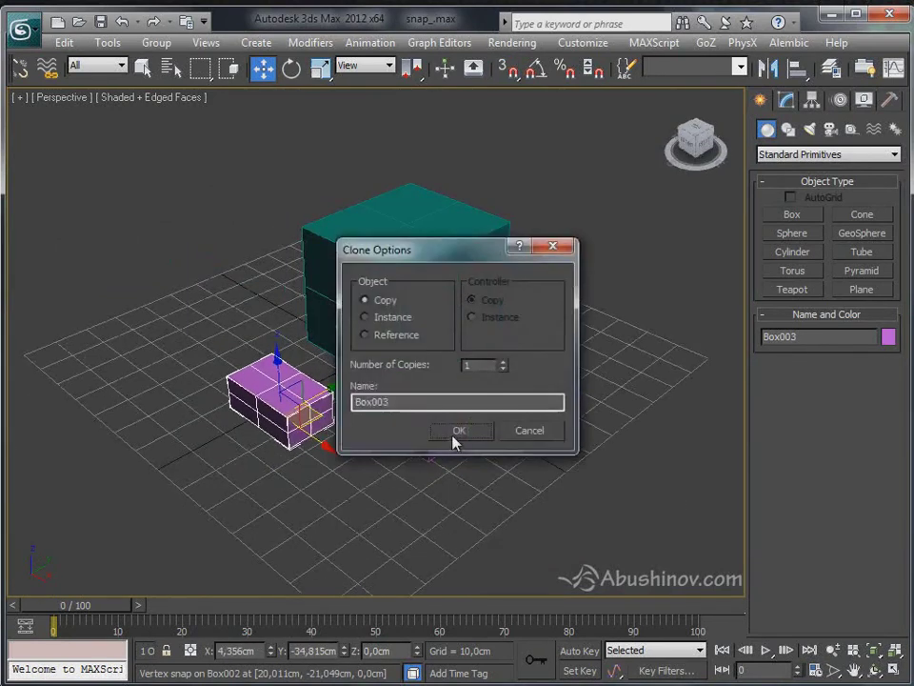
pyautogui.click(455, 434)
# Turn snapping back on and move the copied box so its corner meets the middle vertex of the large box's side edge
pyautogui.scroll(4, 341, 461)
pyautogui.press('s')
pyautogui.moveTo(307, 476); pyautogui.dragTo(265, 272)
pyautogui.moveTo(266, 273)
pyautogui.keyDown('alt'); pyautogui.mouseDown(button='middle')
pyautogui.moveTo(392, 309)
pyautogui.moveTo(505, 308)
pyautogui.moveTo(298, 412)
pyautogui.moveTo(446, 487)
pyautogui.moveTo(541, 477)
pyautogui.moveTo(273, 484)
pyautogui.moveTo(372, 405)
pyautogui.moveTo(423, 393)
pyautogui.mouseUp(button='middle'); pyautogui.keyUp('alt')
pyautogui.scroll(-4, 409, 391)
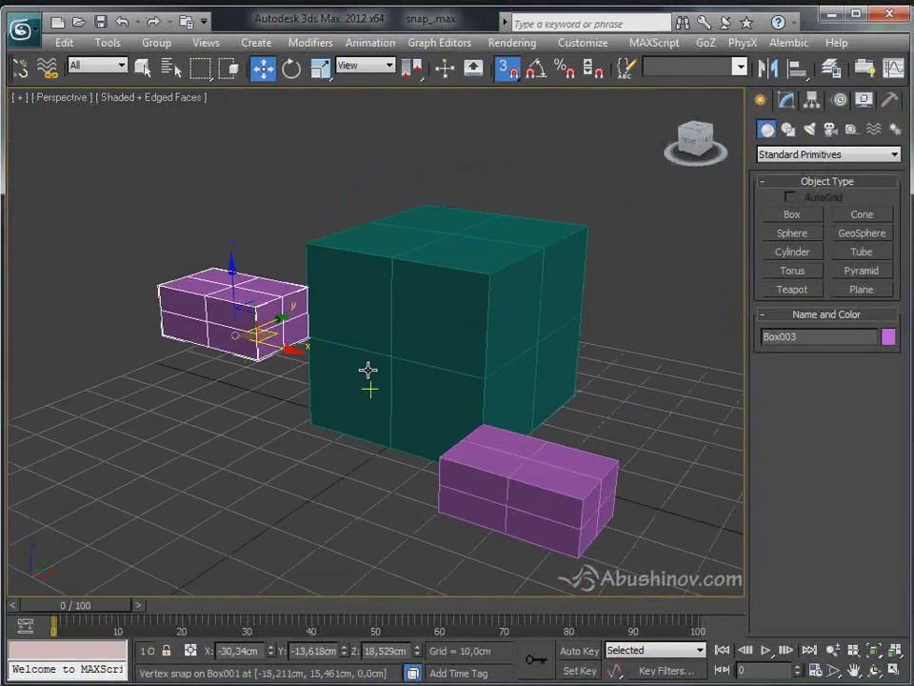
# Delete both small boxes
pyautogui.press('Delete')
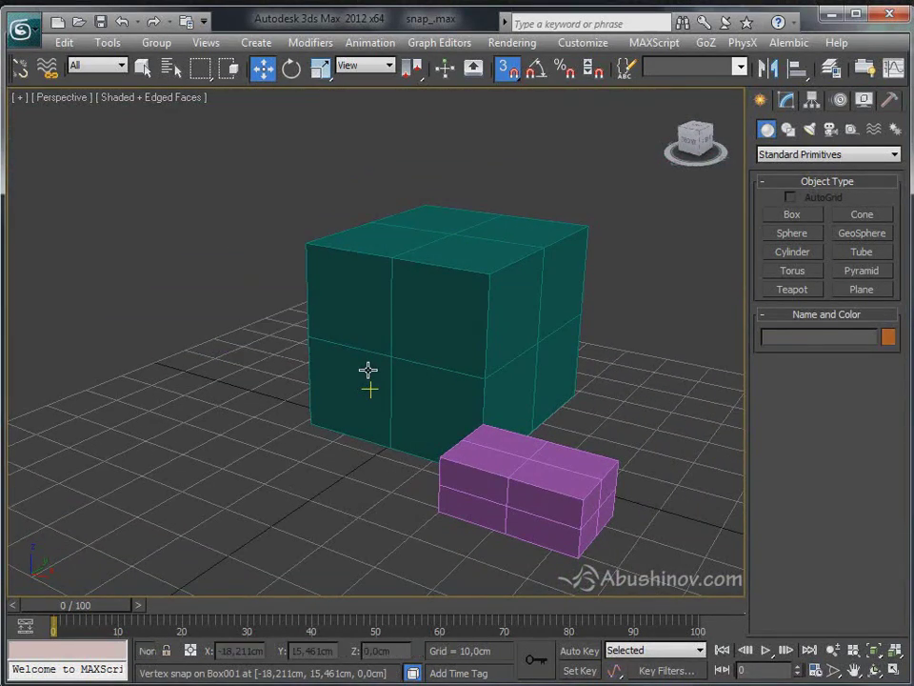
pyautogui.click(506, 459)
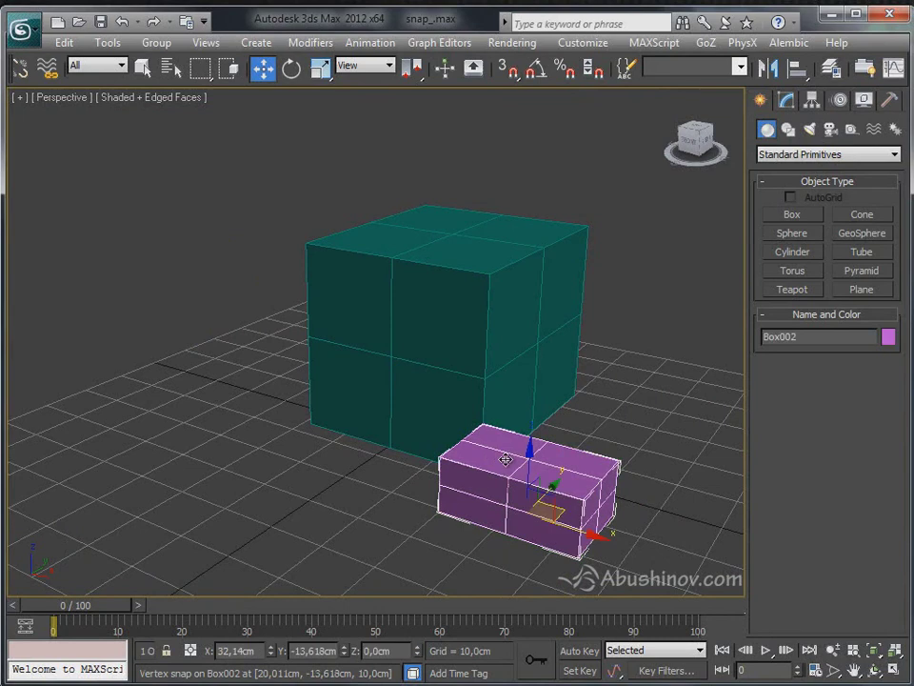
pyautogui.press('Delete')
# Convert the large box to an Editable Poly
pyautogui.click(430, 298)
pyautogui.click(787, 99)
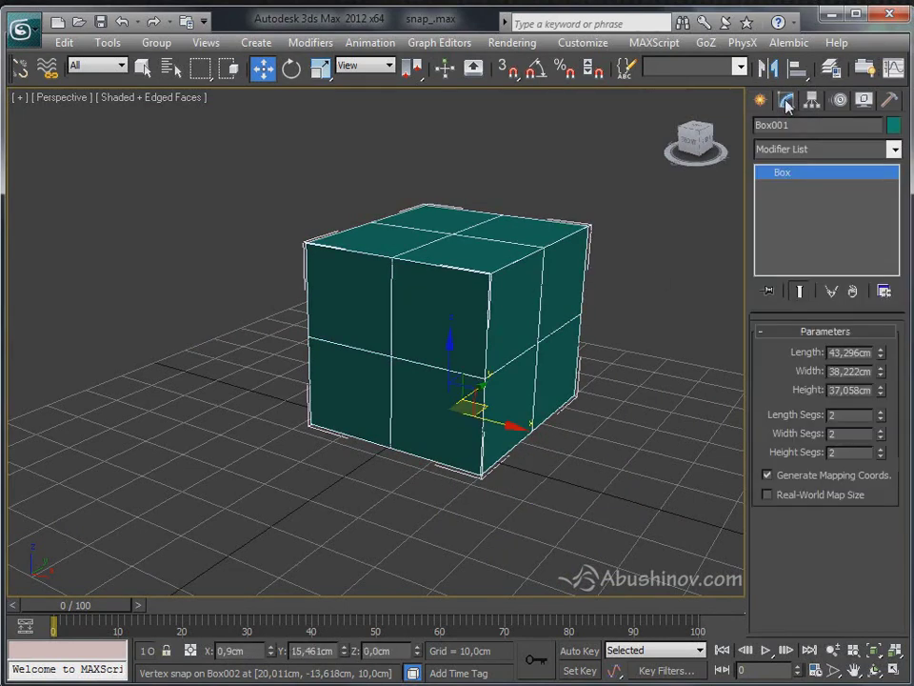
pyautogui.rightClick(516, 301)
pyautogui.moveTo(582, 466)
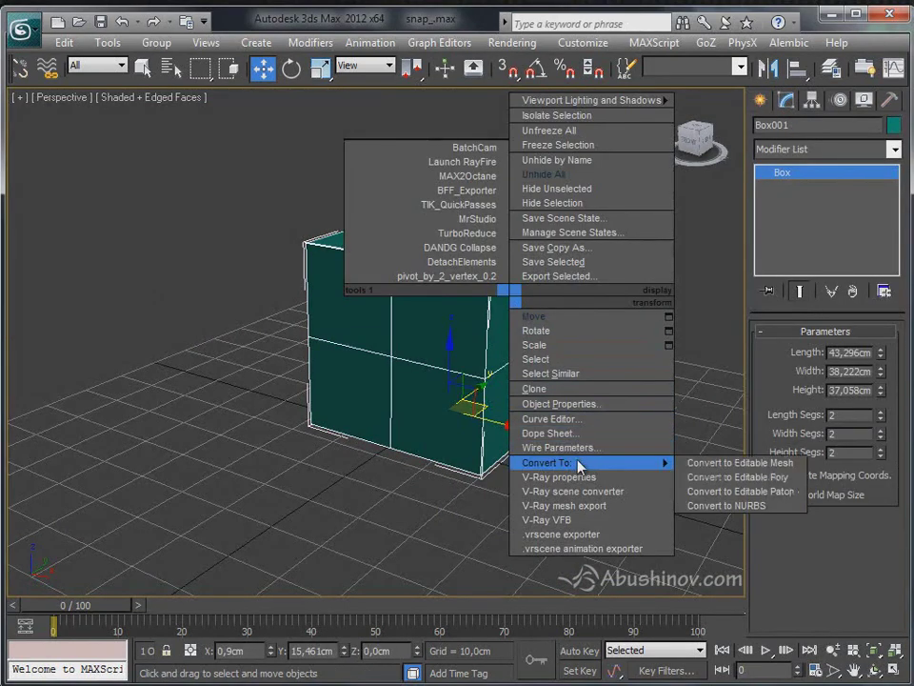
pyautogui.click(706, 477)
# Delete the upper-right polygon of the box's front side at Polygon level and return to object creation
pyautogui.click(764, 173)
pyautogui.click(798, 229)
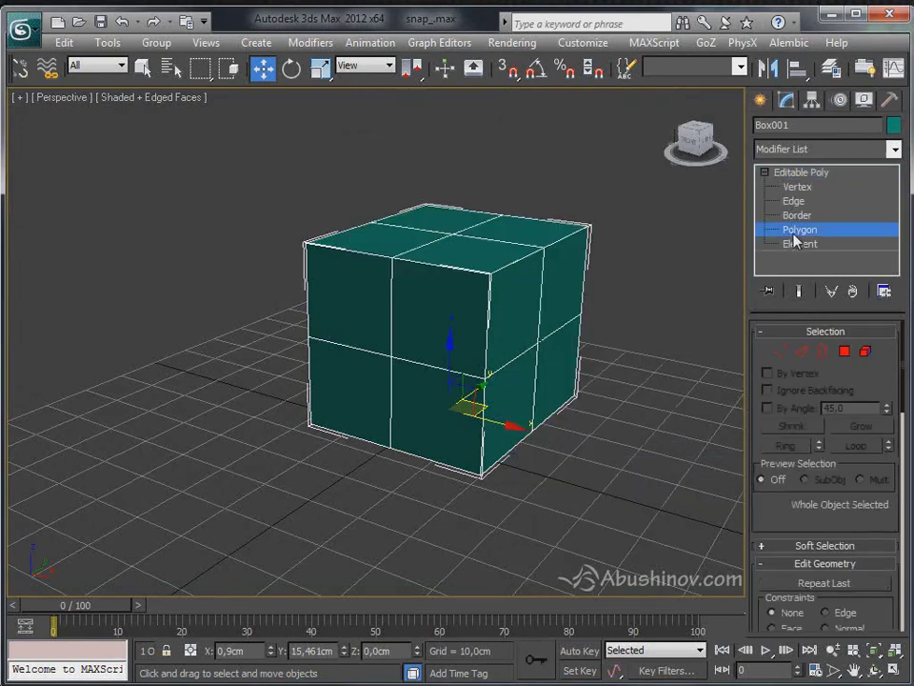
pyautogui.click(457, 322)
pyautogui.press('Delete')
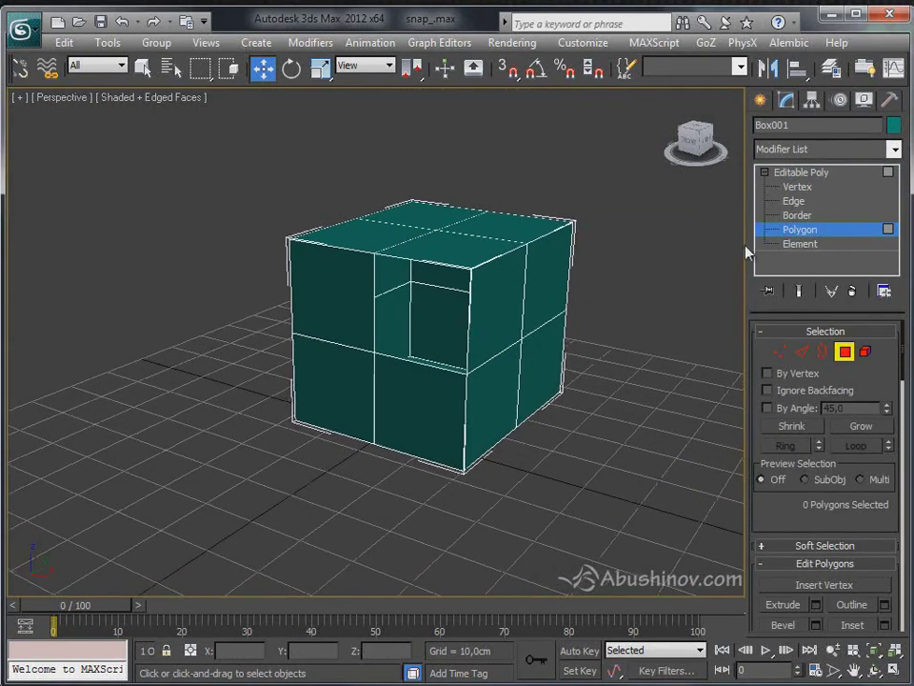
pyautogui.click(798, 173)
pyautogui.keyDown('alt'); pyautogui.moveTo(495, 381); pyautogui.dragTo(553, 380, button='middle'); pyautogui.keyUp('alt')
pyautogui.scroll(3, 461, 386)
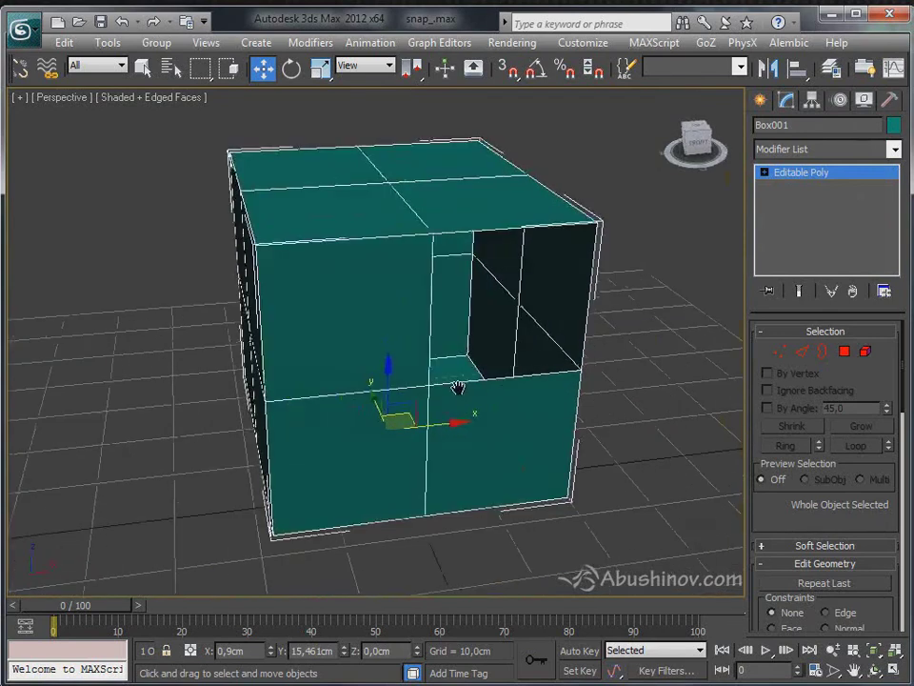
pyautogui.click(761, 101)
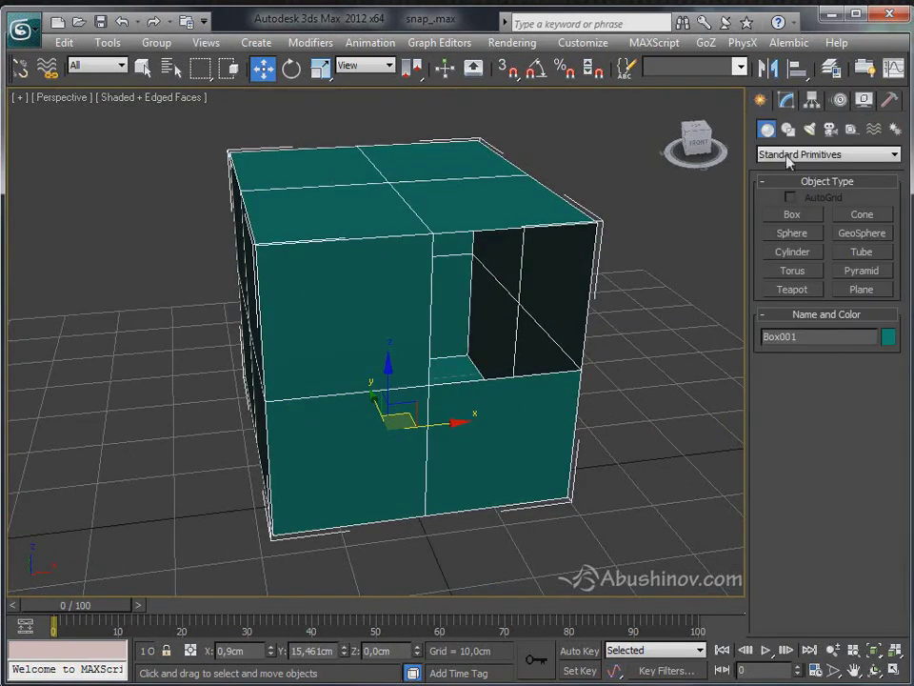
# Draw a closed line around the front opening of the large box, snapping to its four corner vertices
pyautogui.click(788, 128)
pyautogui.click(791, 228)
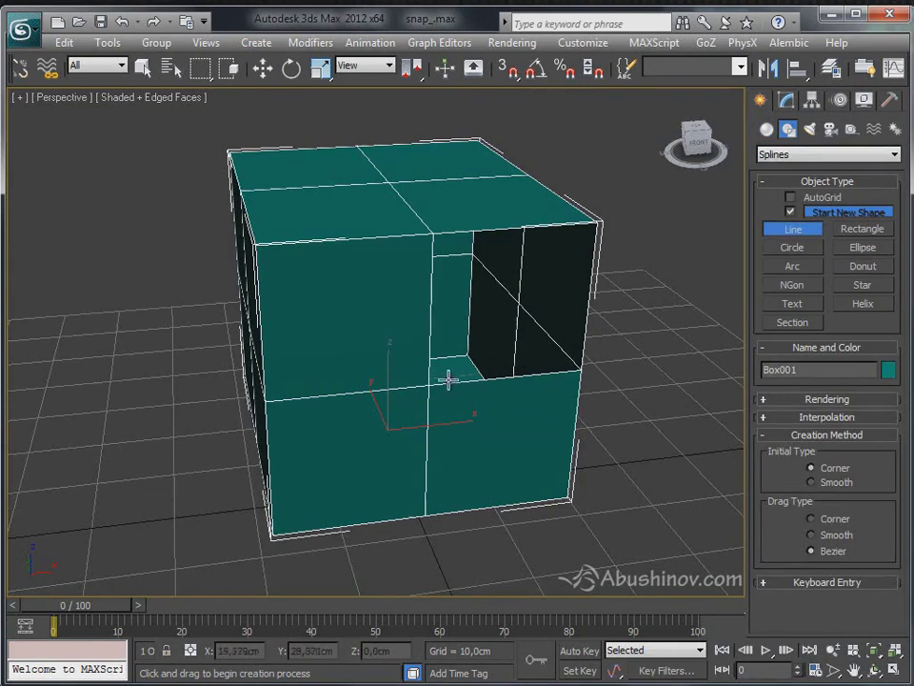
pyautogui.click(507, 67)
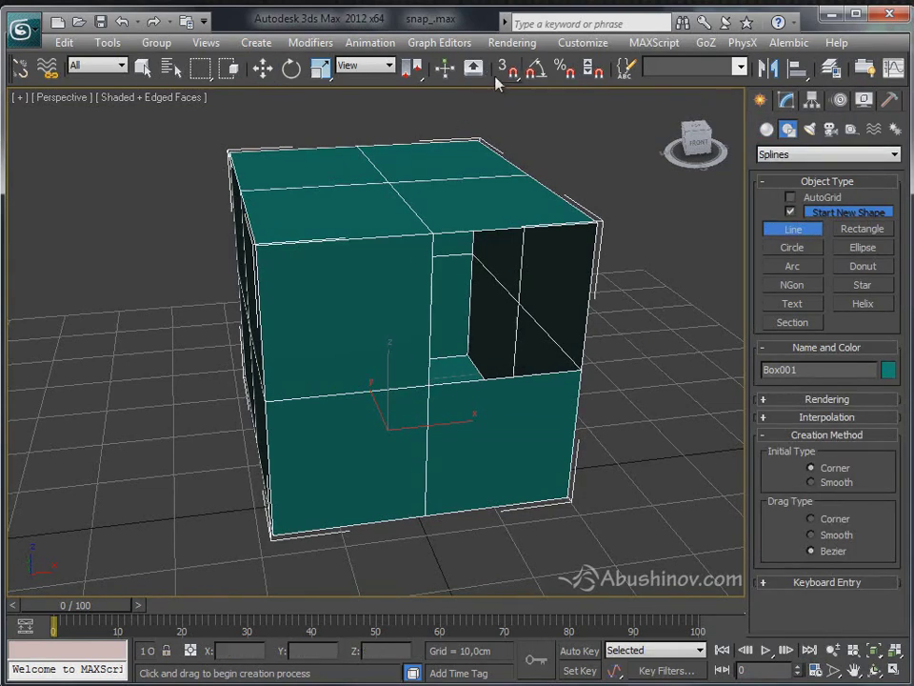
pyautogui.click(430, 385)
pyautogui.click(582, 370)
pyautogui.click(598, 223)
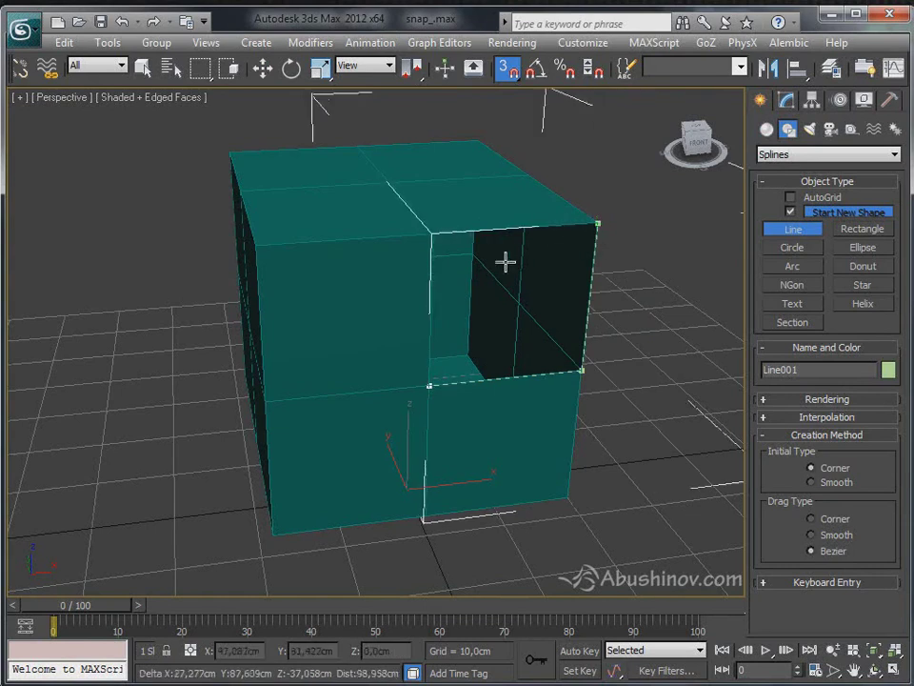
pyautogui.click(432, 232)
pyautogui.click(430, 385)
pyautogui.click(830, 531)
# Convert the closed line to an Editable Poly so it fills the opening, and deselect it
pyautogui.press('w')
pyautogui.rightClick(466, 328)
pyautogui.moveTo(568, 497)
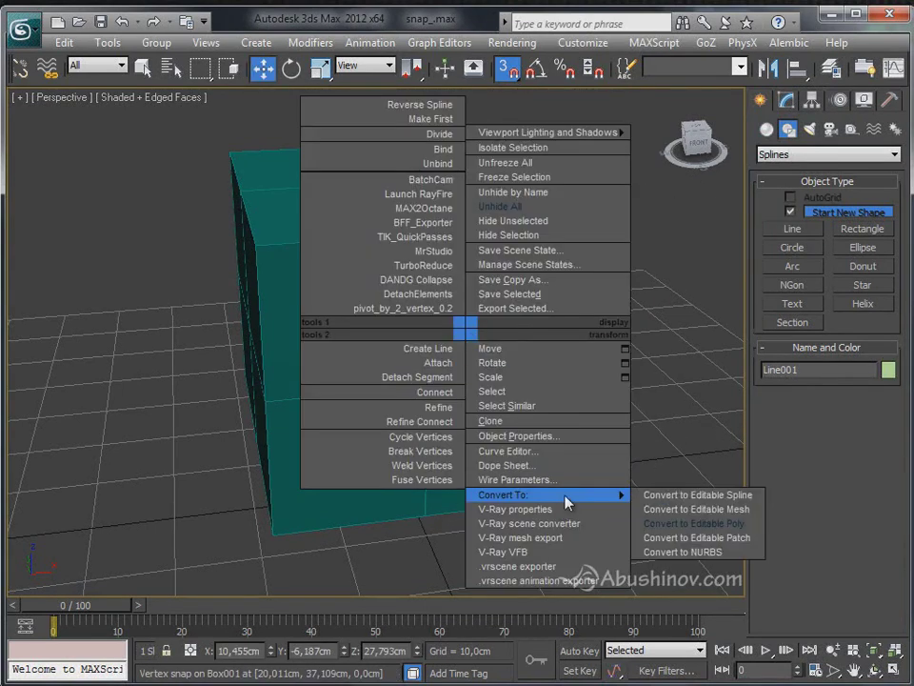
pyautogui.click(696, 523)
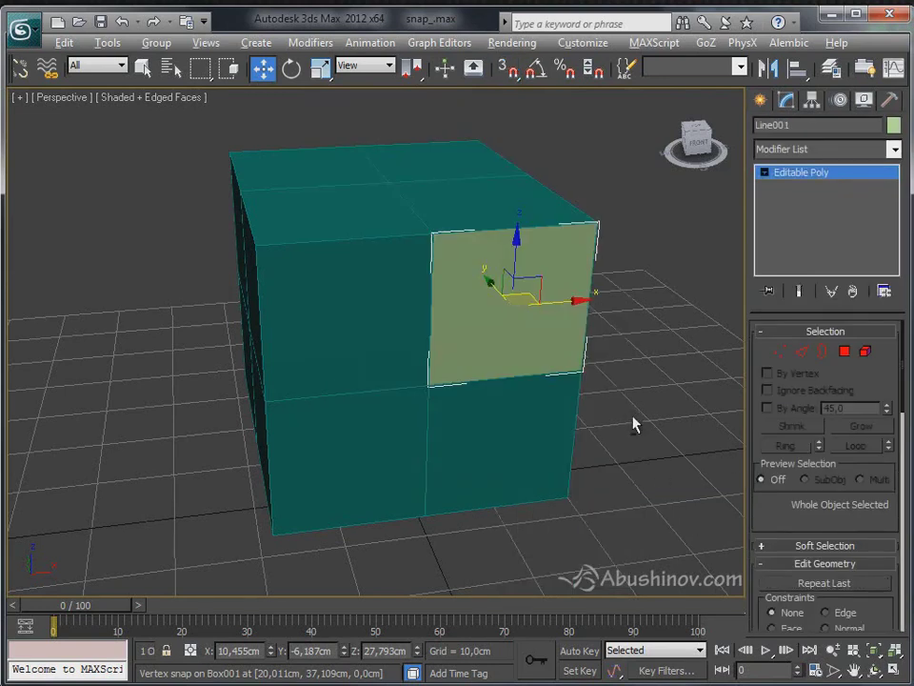
pyautogui.scroll(5, 634, 424)
pyautogui.click(620, 430)
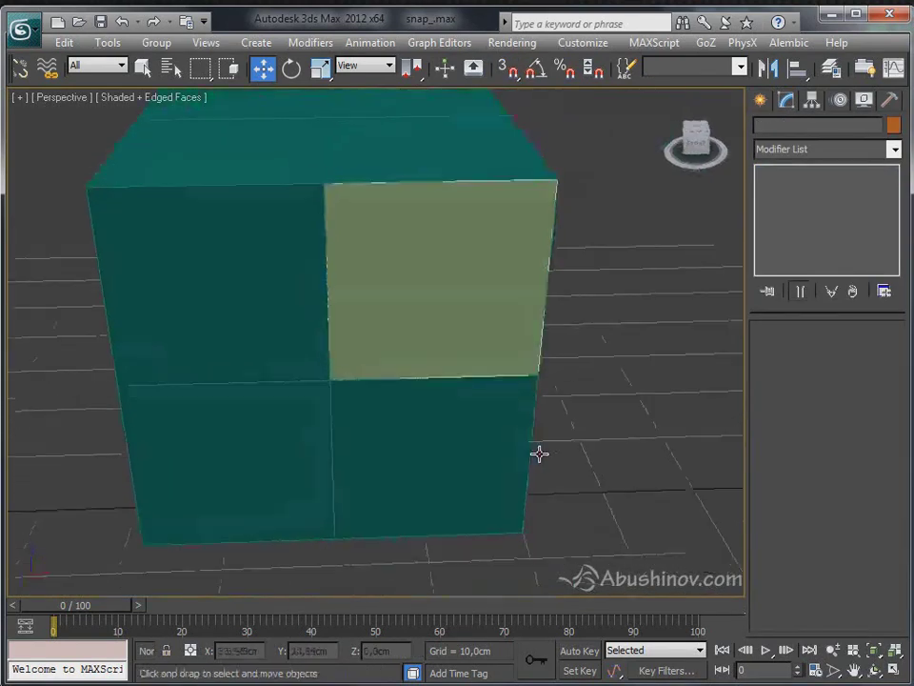
pyautogui.keyDown('alt'); pyautogui.moveTo(540, 455); pyautogui.dragTo(571, 404, button='middle'); pyautogui.keyUp('alt')
# Delete the filled patch and the large box to empty the scene
pyautogui.click(497, 262)
pyautogui.press('Delete')
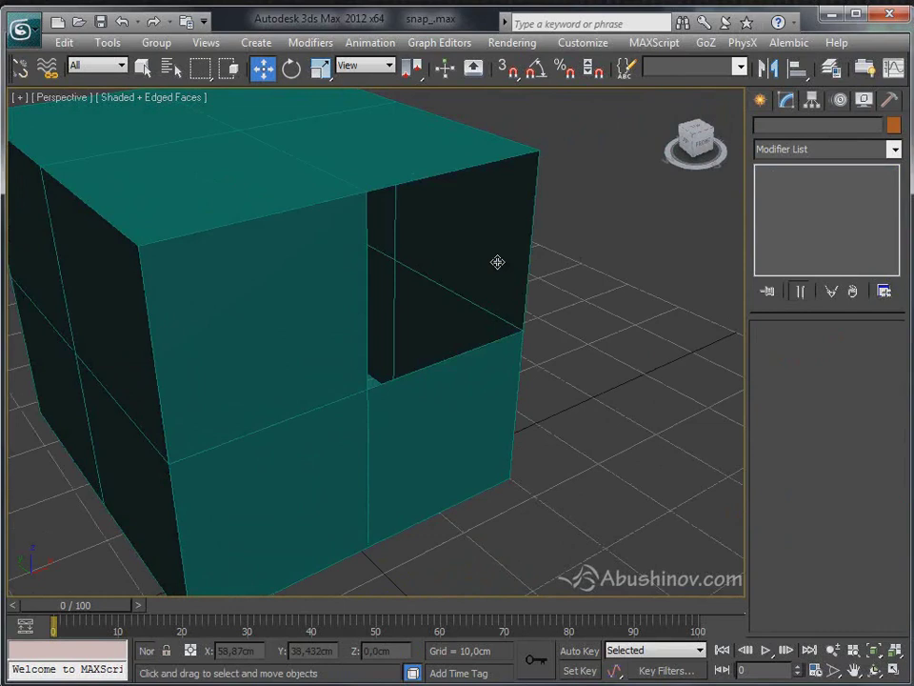
pyautogui.scroll(-4, 496, 261)
pyautogui.click(445, 332)
pyautogui.press('Delete')
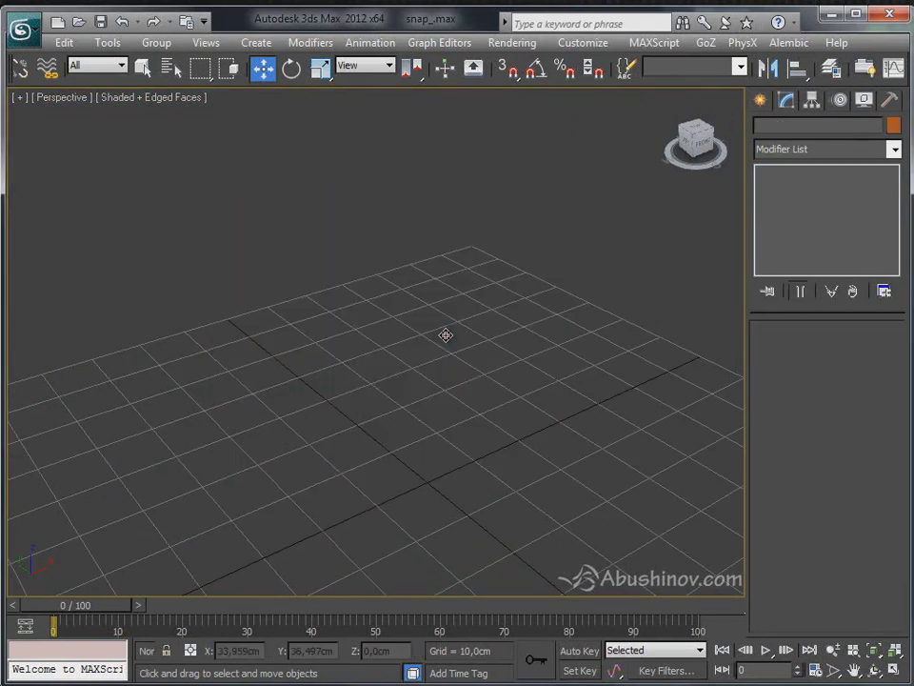
# Create a box about 55.3 cm long, 45.2 cm wide and 37.9 cm high on the empty grid
pyautogui.scroll(-4, 486, 350)
pyautogui.keyDown('alt'); pyautogui.moveTo(410, 323); pyautogui.dragTo(458, 371, button='middle'); pyautogui.keyUp('alt')
pyautogui.click(761, 101)
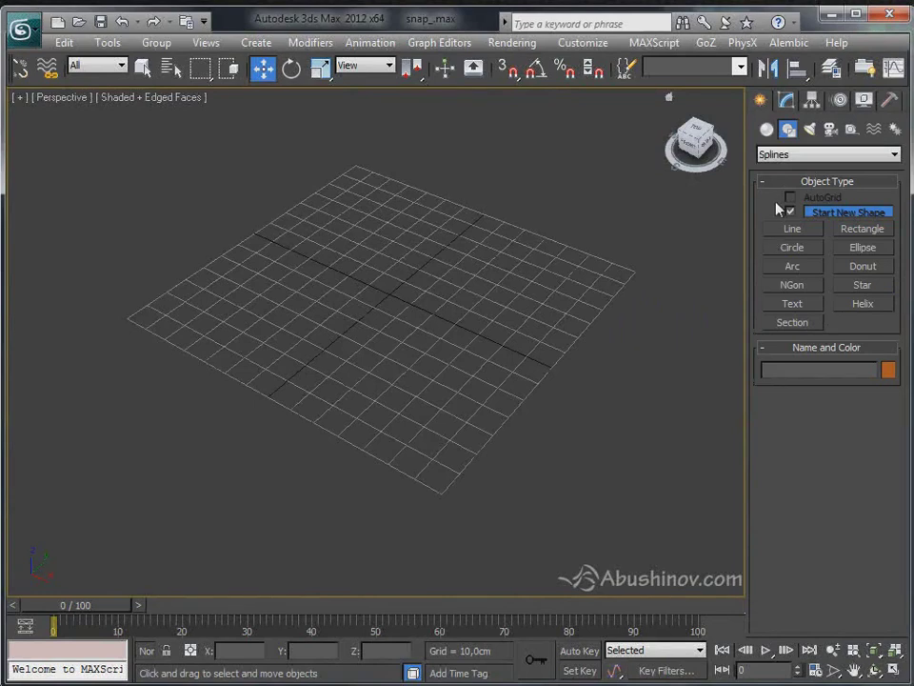
pyautogui.click(767, 128)
pyautogui.click(793, 214)
pyautogui.moveTo(412, 286); pyautogui.dragTo(418, 453)
pyautogui.click(419, 372)
pyautogui.press('w')
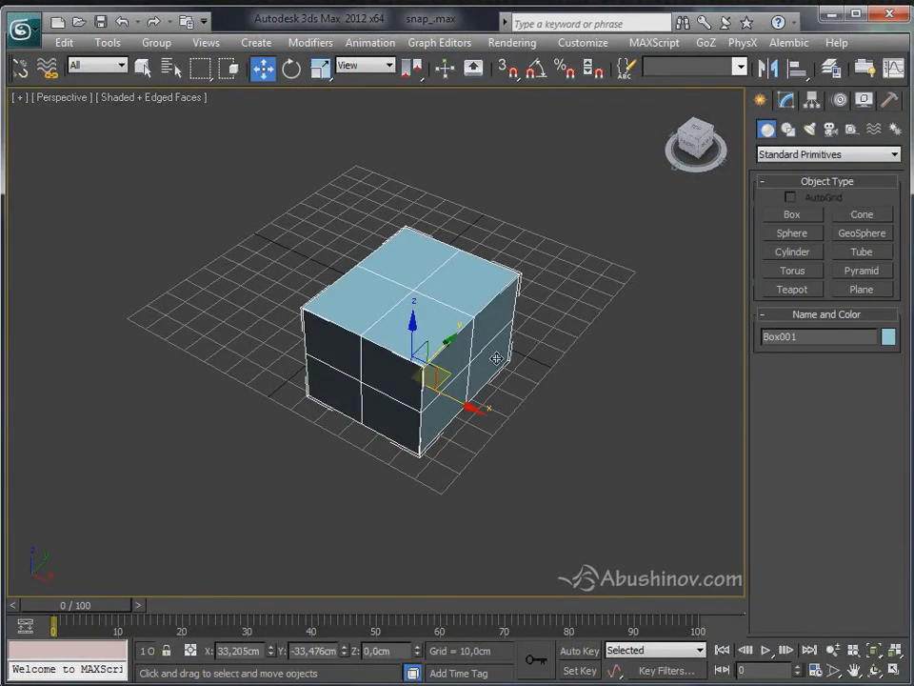
# Set the box's length, width and height segments to 1
pyautogui.click(787, 101)
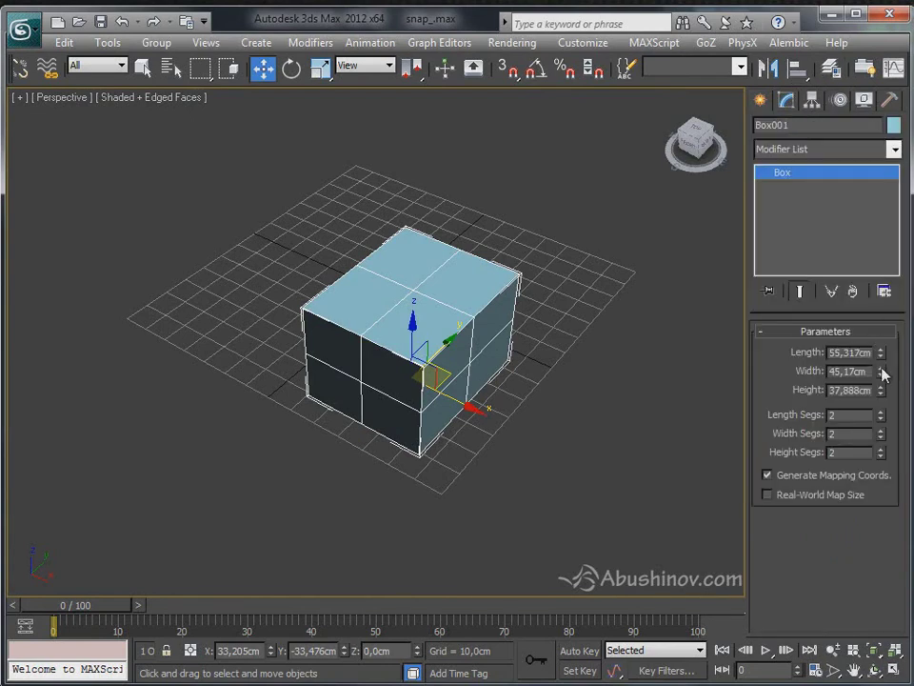
pyautogui.click(880, 419)
pyautogui.click(880, 438)
pyautogui.click(880, 456)
pyautogui.keyDown('alt'); pyautogui.moveTo(667, 377); pyautogui.dragTo(579, 385, button='middle'); pyautogui.keyUp('alt')
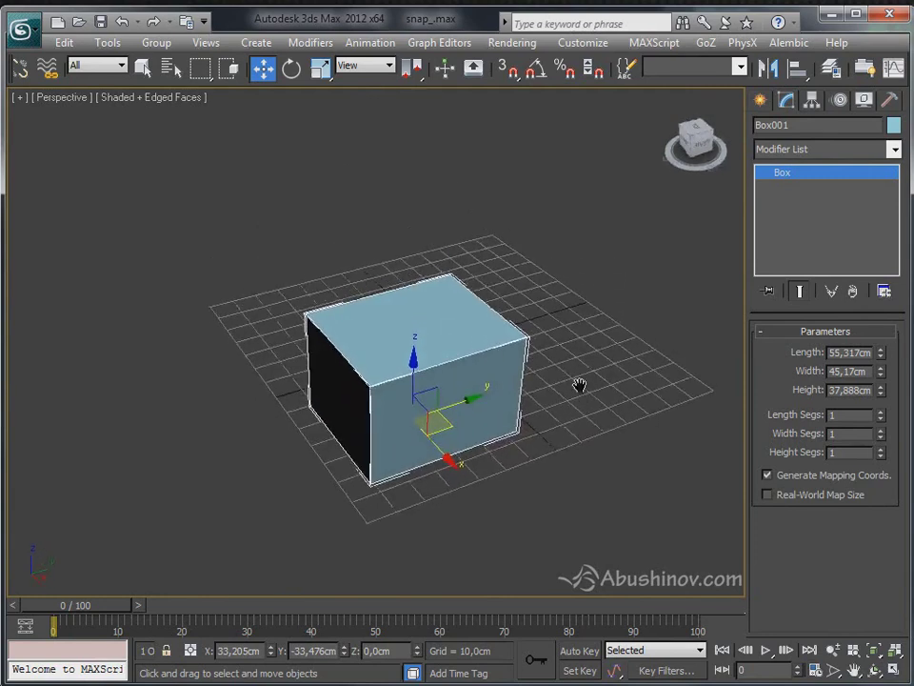
# Choose the 3D snap mode and lower the box below the grid to about Z -53.4 cm
pyautogui.click(516, 70)
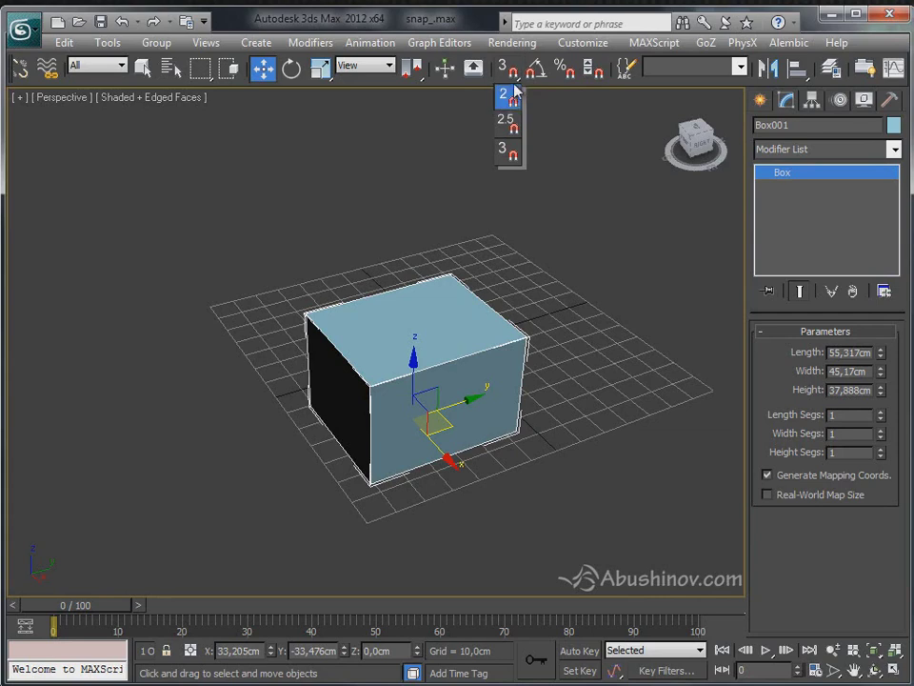
pyautogui.click(508, 153)
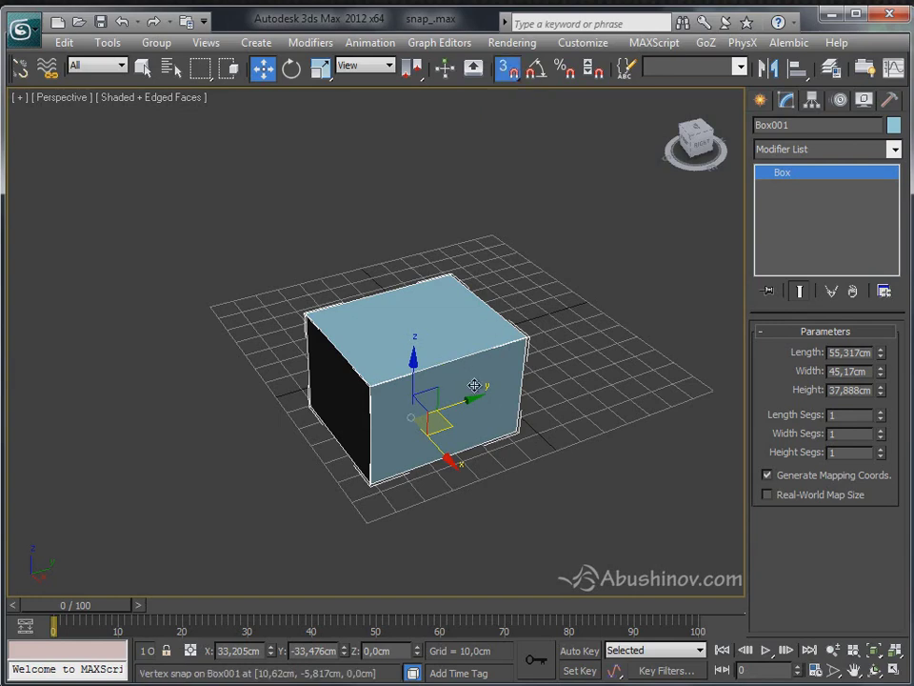
pyautogui.keyDown('alt'); pyautogui.moveTo(505, 368); pyautogui.dragTo(416, 361, button='middle'); pyautogui.keyUp('alt')
pyautogui.moveTo(416, 361); pyautogui.dragTo(460, 465)
pyautogui.keyDown('alt'); pyautogui.moveTo(301, 436); pyautogui.dragTo(398, 432, button='middle'); pyautogui.keyUp('alt')
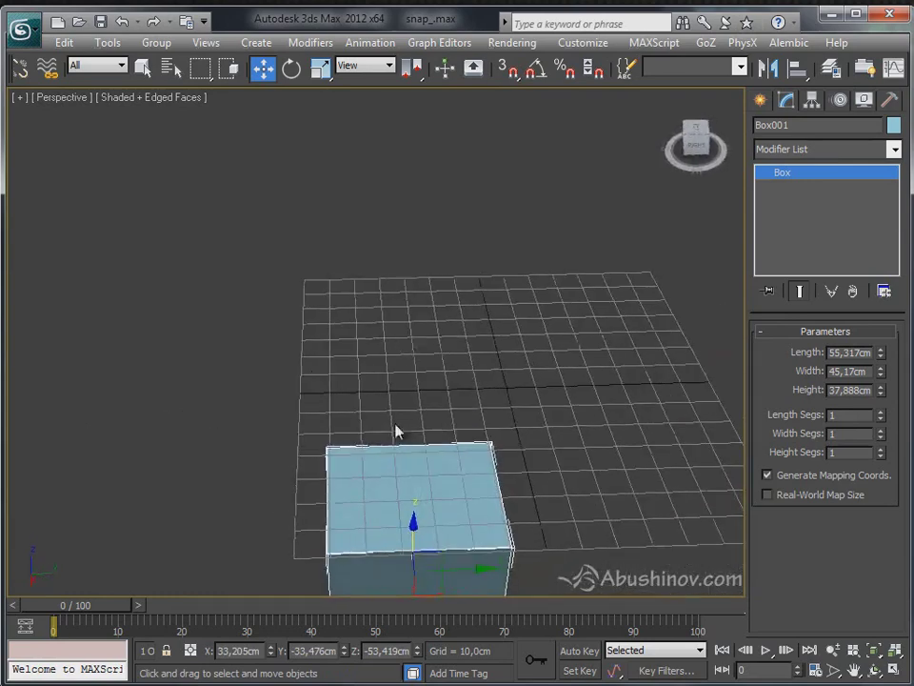
pyautogui.keyDown('alt'); pyautogui.moveTo(508, 438); pyautogui.dragTo(524, 349, button='middle'); pyautogui.keyUp('alt')
# Show the four-viewport layout and frame the box closely in the Top view
pyautogui.hotkey('alt', 'w')
pyautogui.moveTo(300, 253); pyautogui.dragTo(243, 255, button='middle')
pyautogui.rightClick(535, 198)
pyautogui.rightClick(234, 246)
pyautogui.scroll(2, 179, 191)
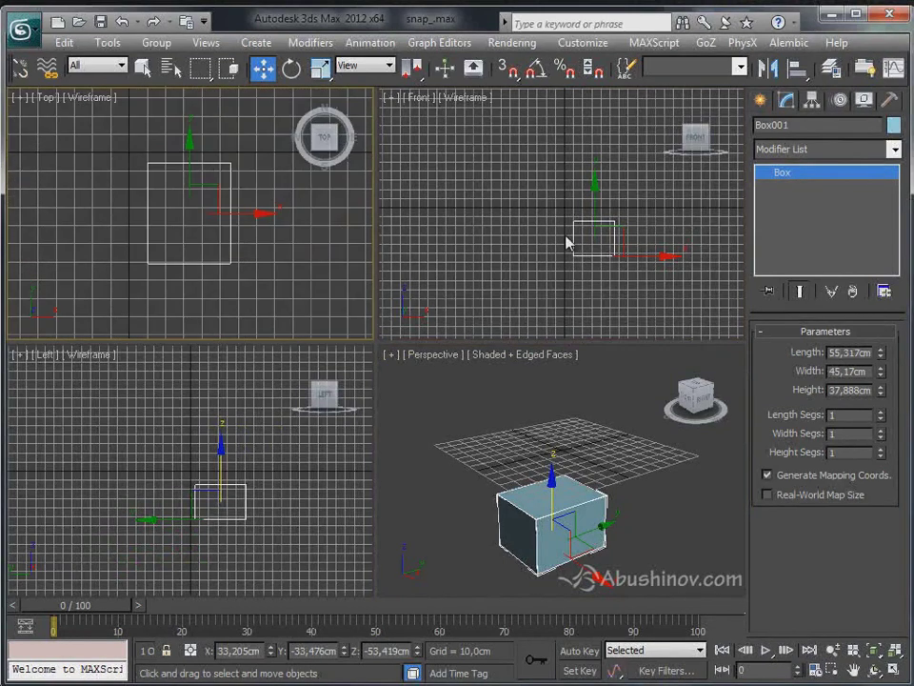
# With 3D snapping on, trace a closed line through the box's four corners in the Top view
pyautogui.click(765, 99)
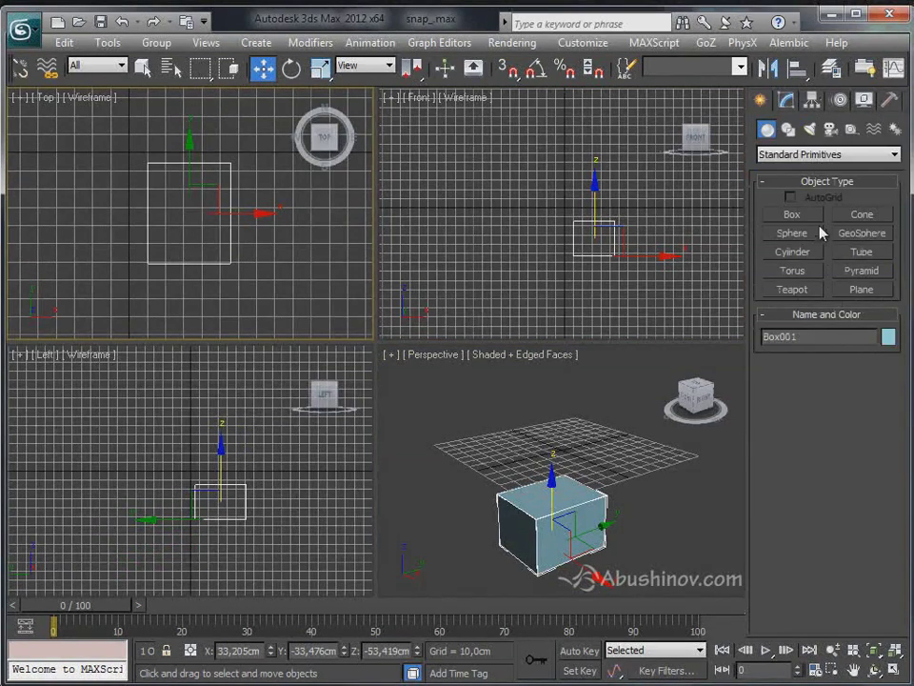
pyautogui.click(789, 136)
pyautogui.click(793, 229)
pyautogui.moveTo(202, 176); pyautogui.dragTo(170, 163, button='middle')
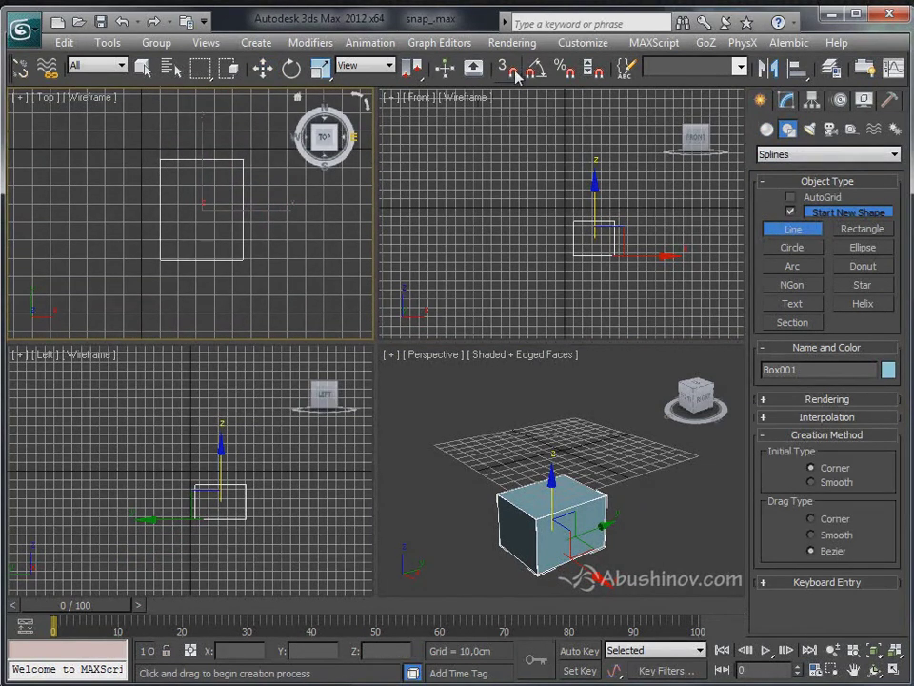
pyautogui.press('s')
pyautogui.click(160, 159)
pyautogui.click(160, 260)
pyautogui.click(244, 260)
pyautogui.click(244, 159)
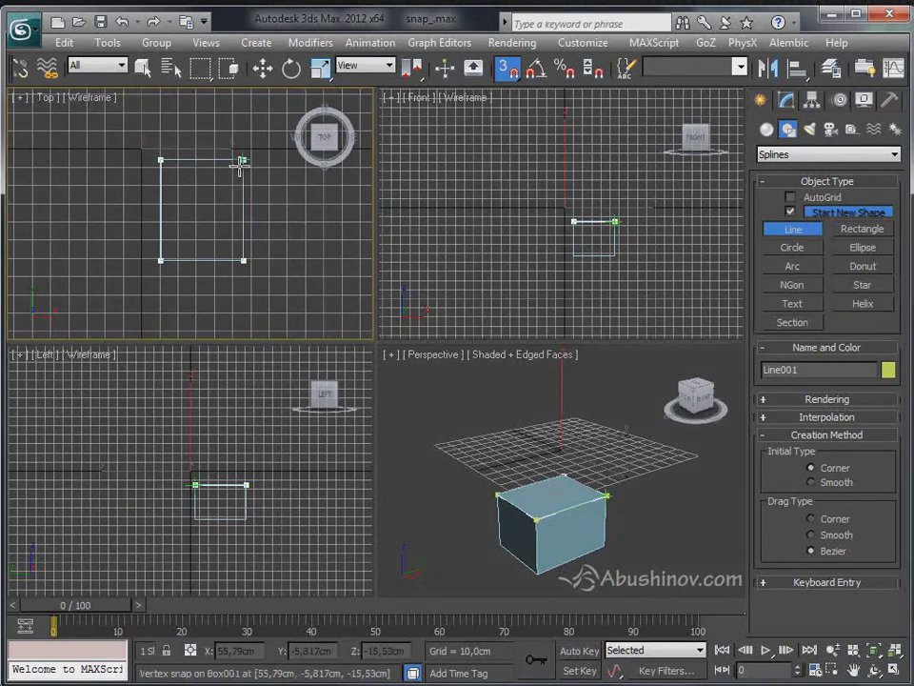
pyautogui.click(160, 160)
pyautogui.click(799, 531)
# Examine where the traced line lies on the box in perspective and check the active snap type in Grid and Snap Settings
pyautogui.scroll(6, 572, 438)
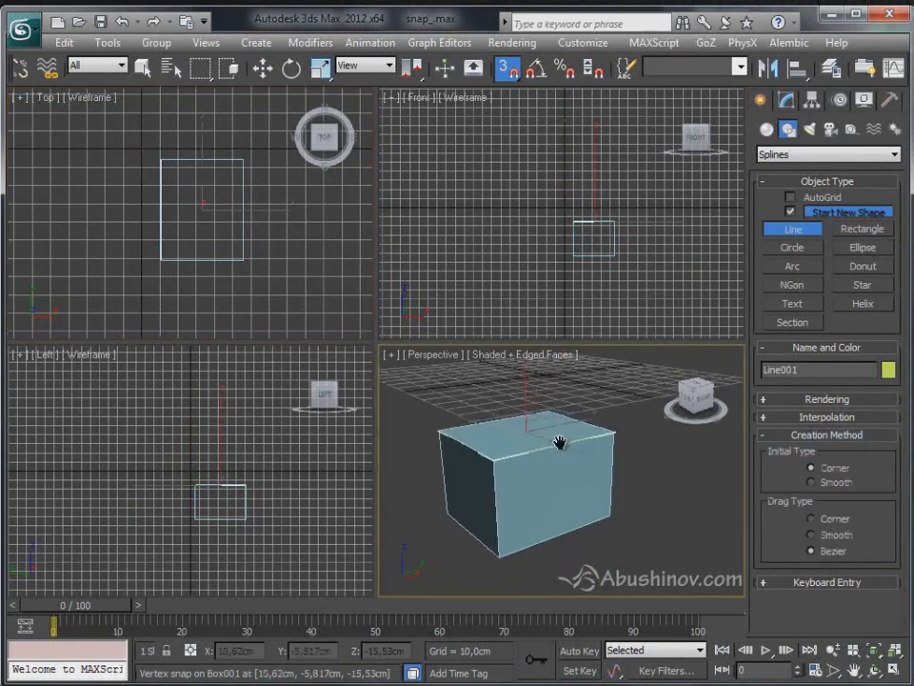
pyautogui.scroll(-6, 618, 468)
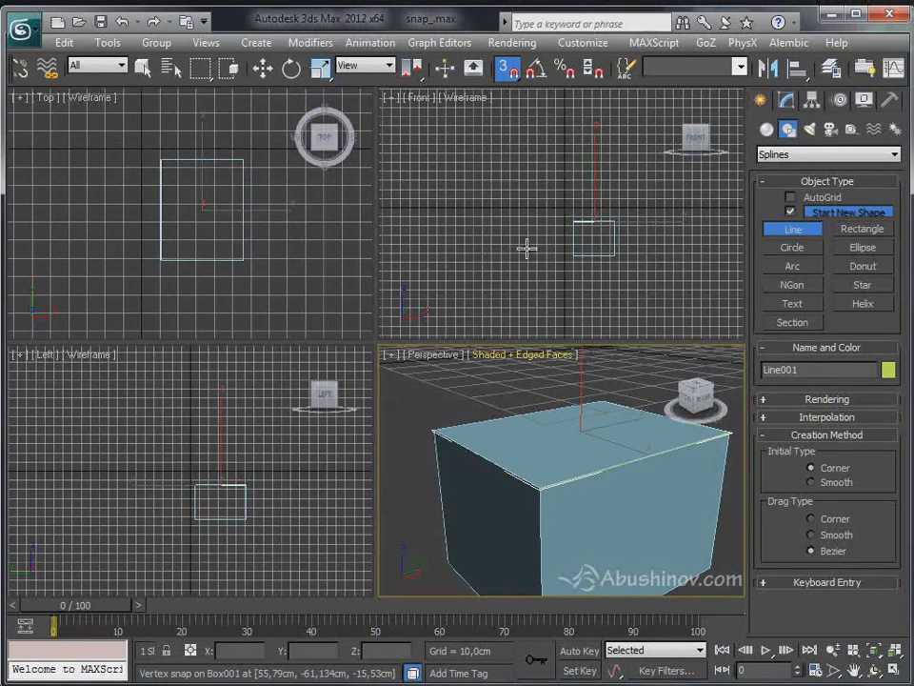
pyautogui.rightClick(510, 72)
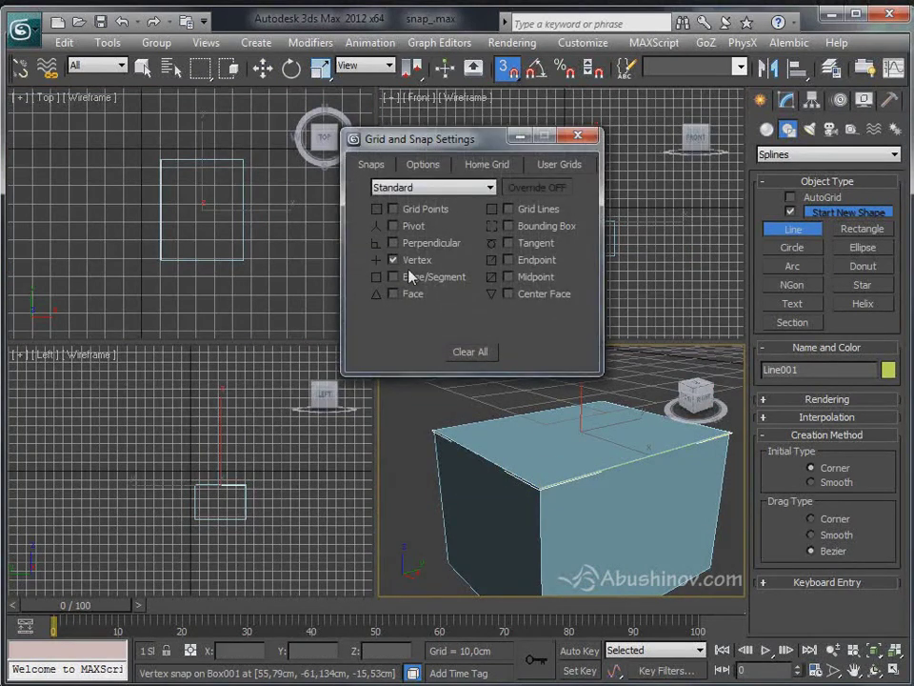
pyautogui.click(577, 135)
pyautogui.scroll(-4, 571, 400)
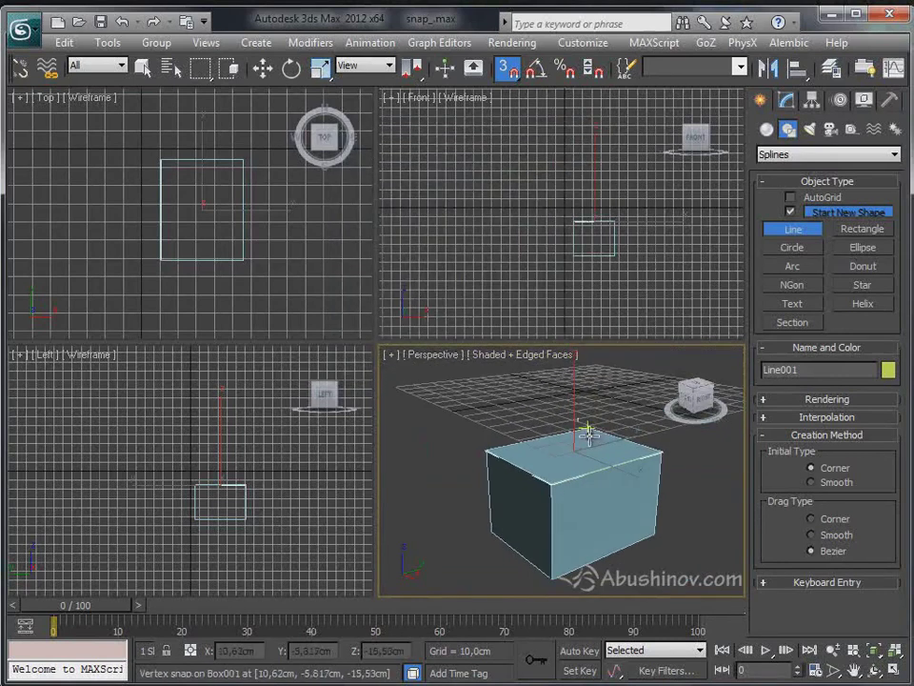
pyautogui.scroll(4, 590, 496)
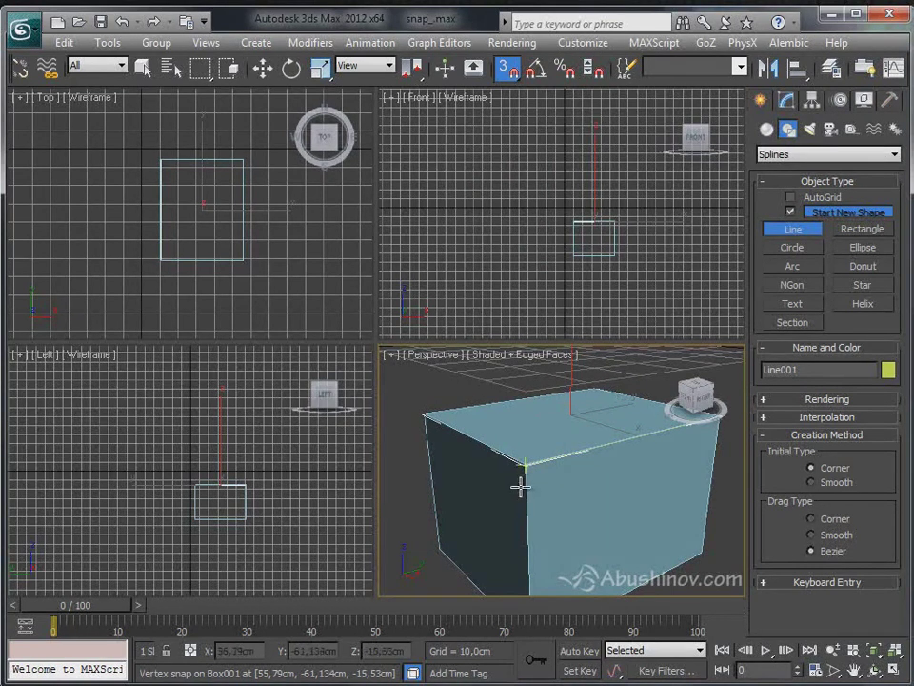
# Delete the traced line and switch the snap mode to 2.5D
pyautogui.press('w')
pyautogui.moveTo(508, 68); pyautogui.dragTo(508, 122)
pyautogui.moveTo(297, 213); pyautogui.dragTo(313, 229, button='middle')
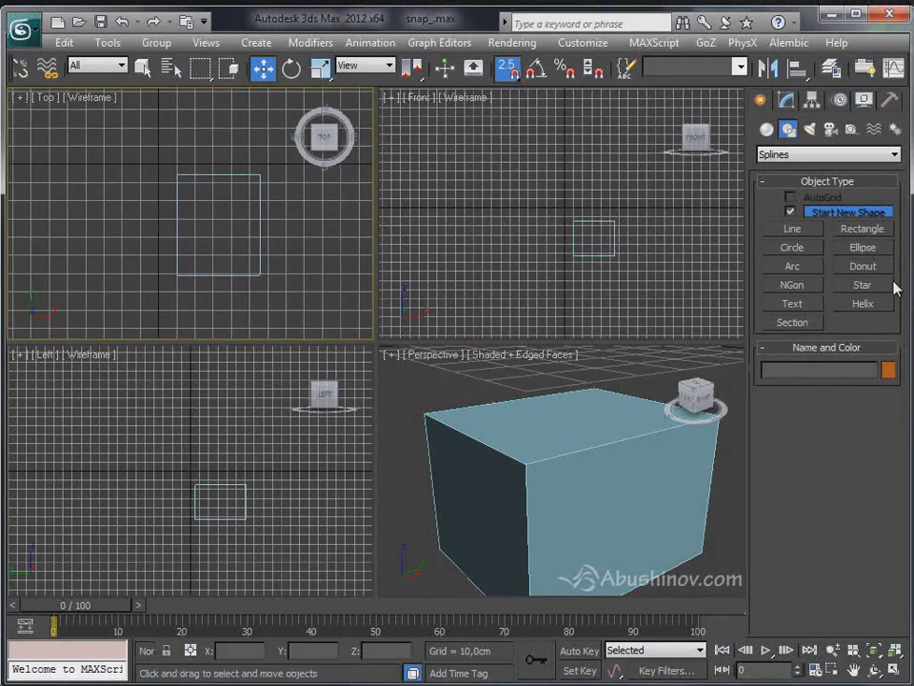
# Trace a closed line through the box's four corners in the Top view using 2.5D snapping
pyautogui.click(790, 231)
pyautogui.moveTo(193, 206); pyautogui.dragTo(186, 203, button='middle')
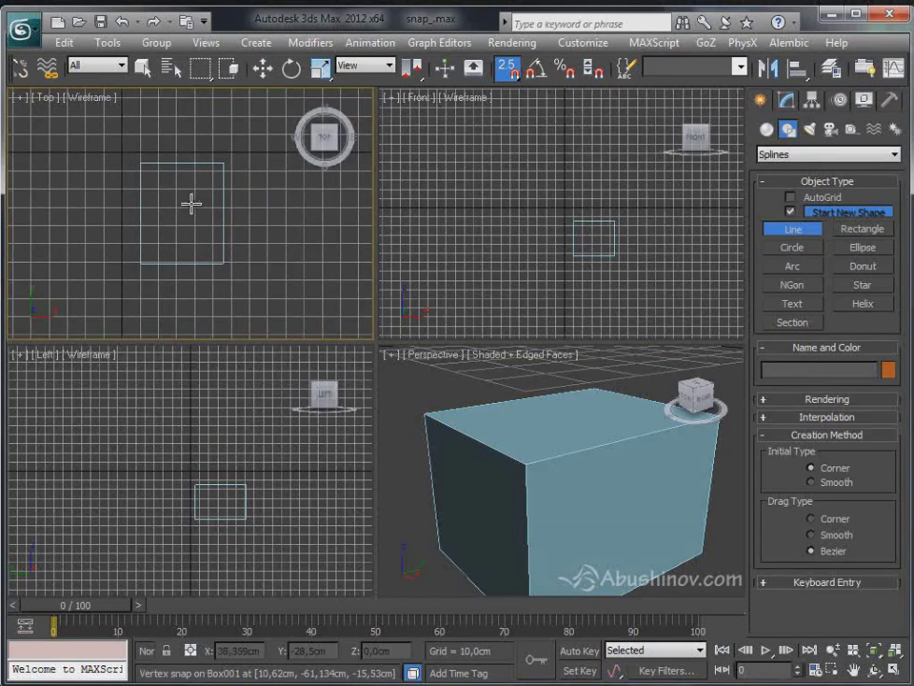
pyautogui.click(143, 164)
pyautogui.click(141, 262)
pyautogui.click(223, 264)
pyautogui.click(221, 163)
pyautogui.click(142, 163)
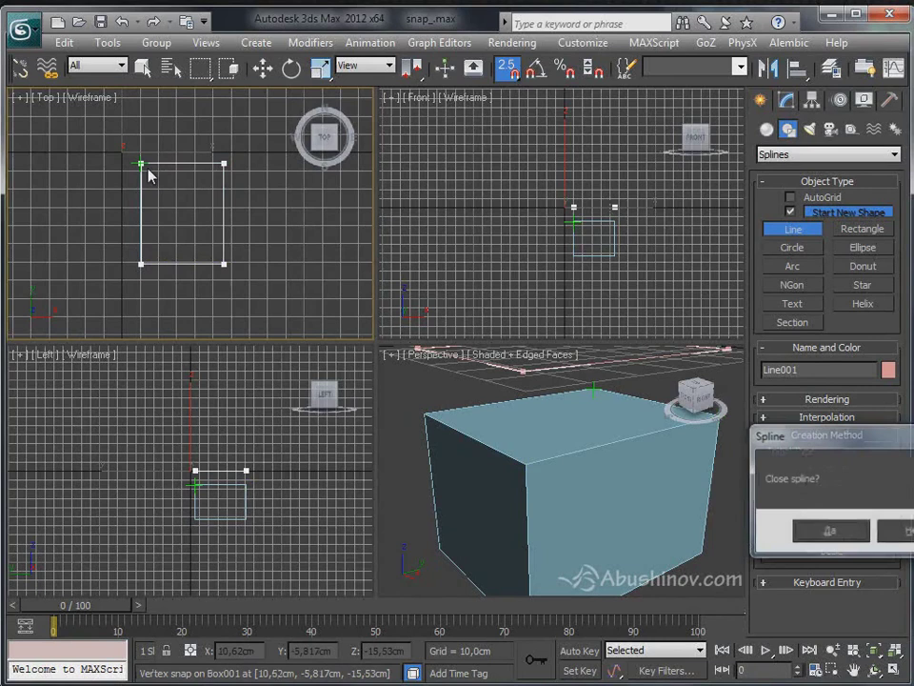
pyautogui.click(812, 534)
# Examine the traced line's height and alignment relative to the box in perspective, from above and in the four-viewport layout
pyautogui.scroll(-2, 562, 472)
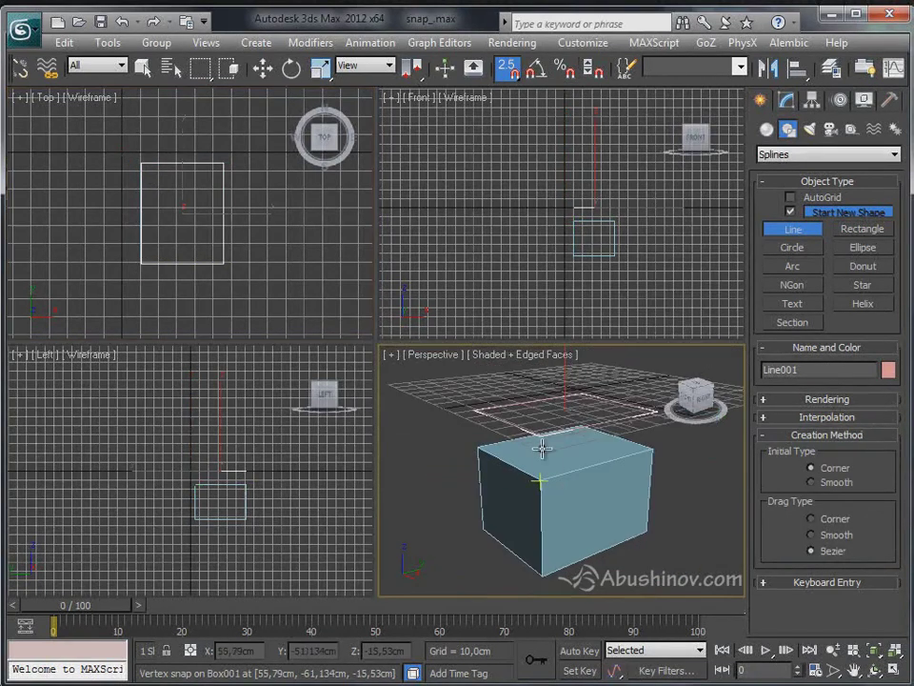
pyautogui.hotkey('alt', 'w')
pyautogui.press('w')
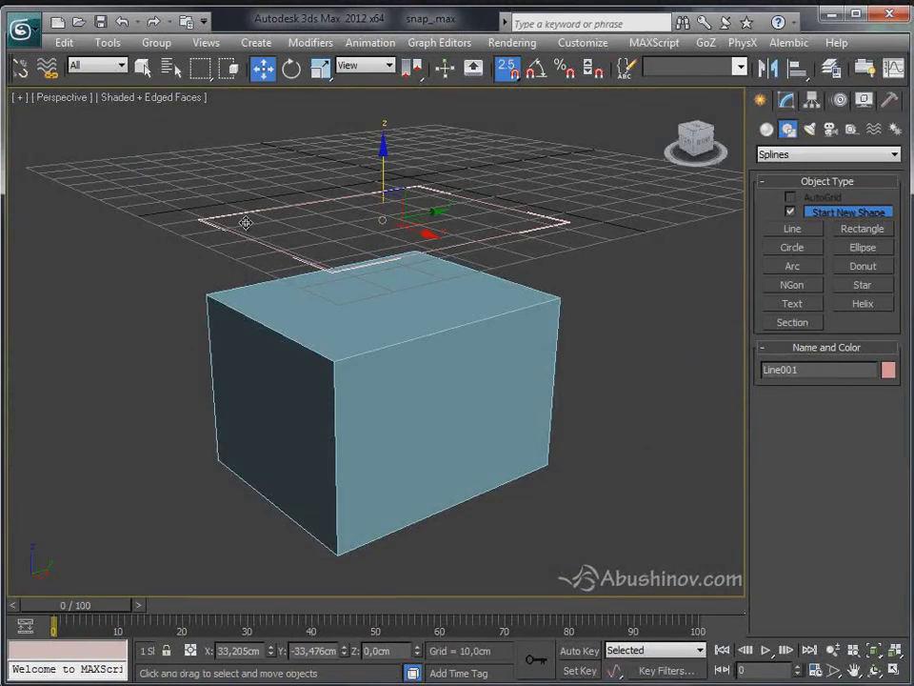
pyautogui.hotkey('alt', 'w')
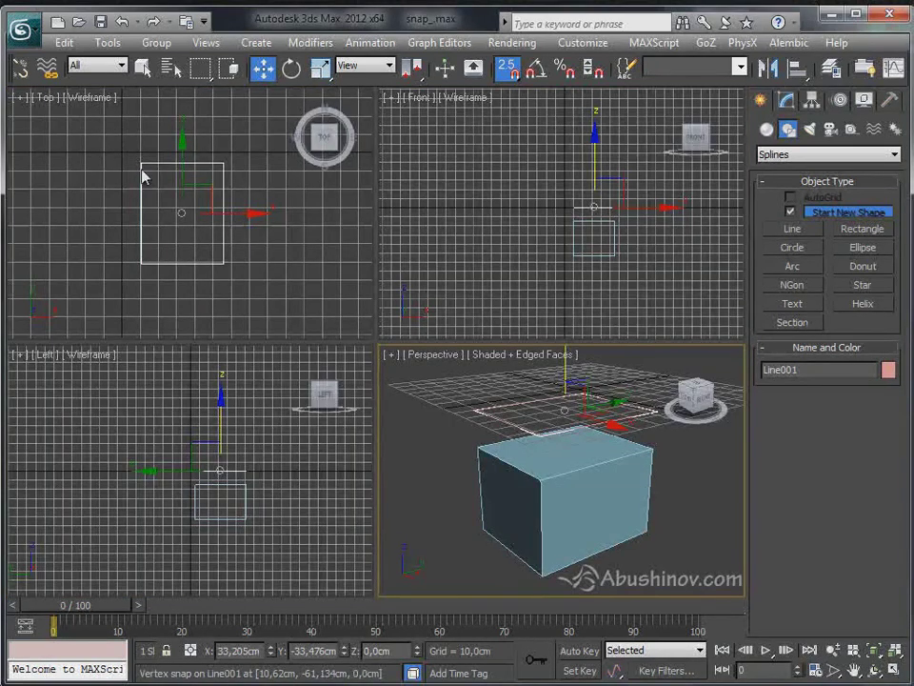
pyautogui.hotkey('alt', 'w')
pyautogui.keyDown('alt'); pyautogui.moveTo(452, 415); pyautogui.dragTo(524, 341, button='middle'); pyautogui.keyUp('alt')
pyautogui.keyDown('alt'); pyautogui.moveTo(303, 299); pyautogui.dragTo(268, 377, button='middle'); pyautogui.keyUp('alt')
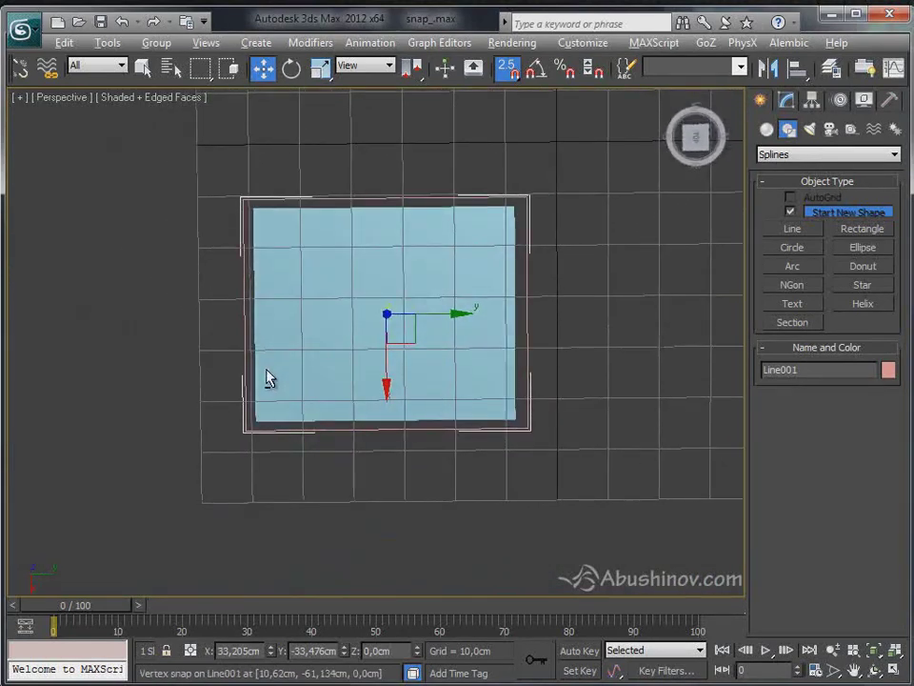
pyautogui.hotkey('alt', 'w')
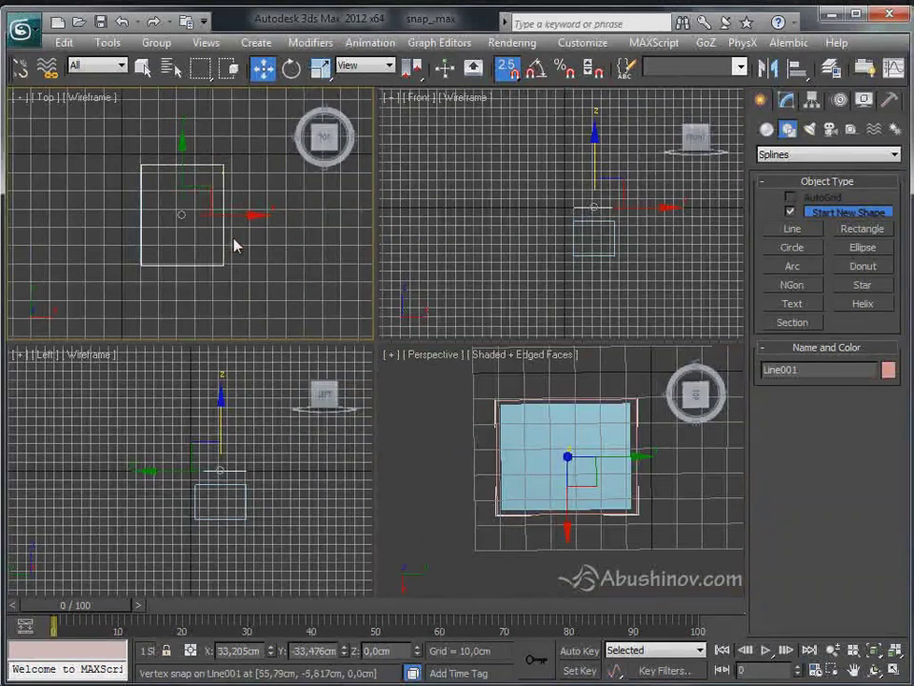
pyautogui.click(546, 397)
pyautogui.hotkey('alt', 'w')
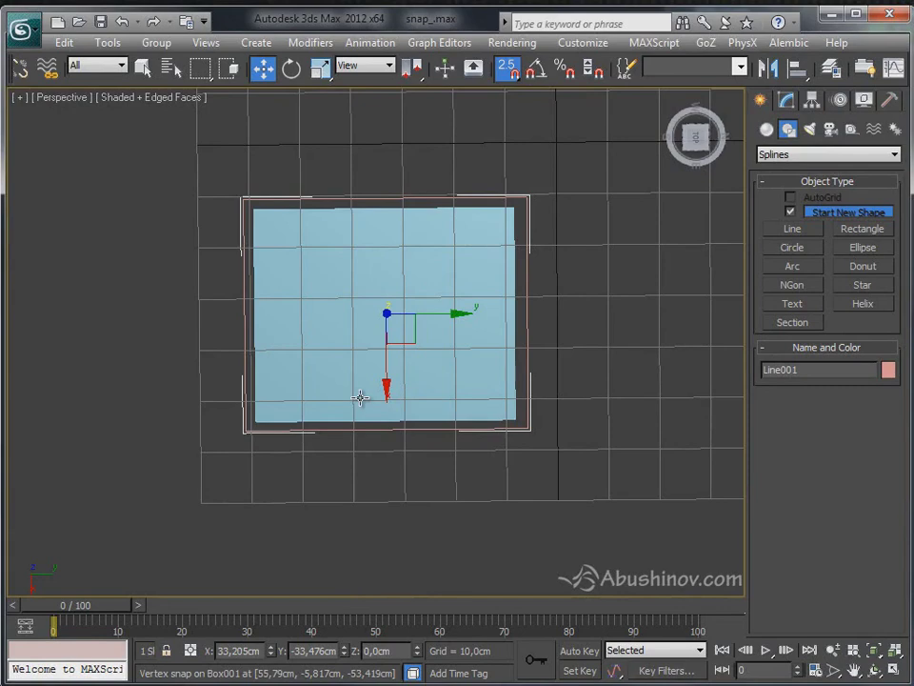
pyautogui.keyDown('alt'); pyautogui.moveTo(361, 394); pyautogui.dragTo(504, 253, button='middle'); pyautogui.keyUp('alt')
pyautogui.scroll(3, 486, 332)
pyautogui.moveTo(486, 332); pyautogui.dragTo(358, 374, button='middle')
pyautogui.scroll(-3, 358, 374)
# Select the line's corner vertex above the box's near top corner at Vertex level
pyautogui.click(787, 102)
pyautogui.click(765, 172)
pyautogui.click(796, 186)
pyautogui.click(262, 383)
pyautogui.keyDown('alt'); pyautogui.moveTo(319, 369); pyautogui.dragTo(408, 381, button='middle'); pyautogui.keyUp('alt')
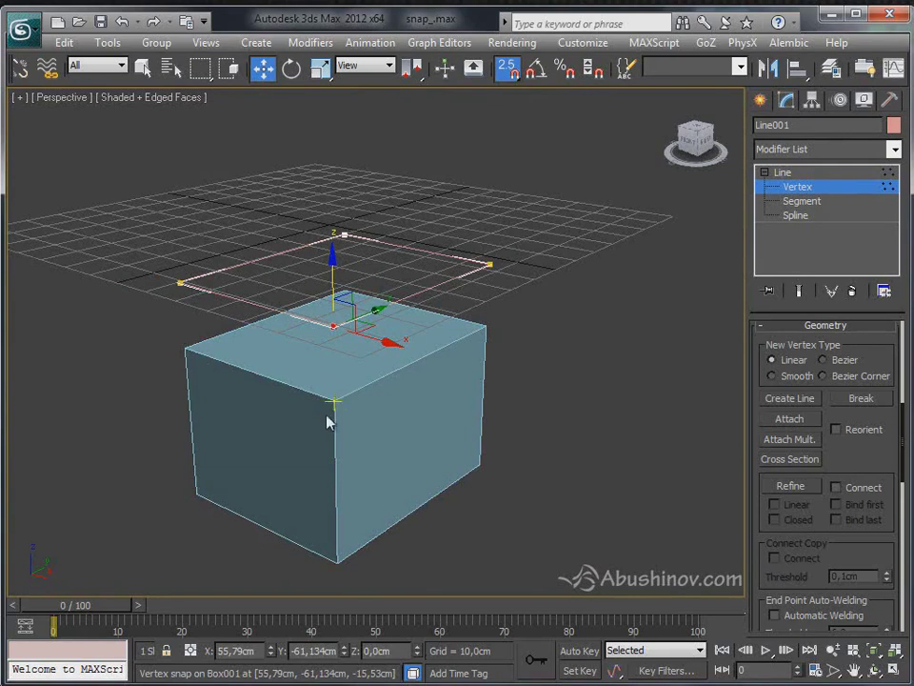
pyautogui.scroll(4, 346, 434)
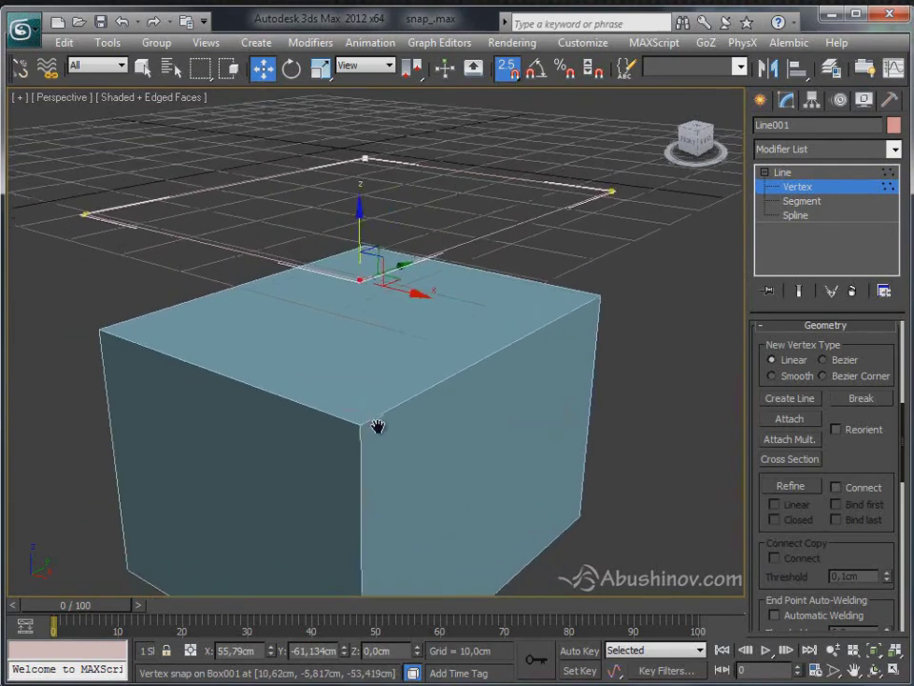
# Examine the selected vertex and line against the box below in perspective and in the four-viewport layout
pyautogui.keyDown('alt'); pyautogui.moveTo(390, 419); pyautogui.dragTo(385, 404, button='middle'); pyautogui.keyUp('alt')
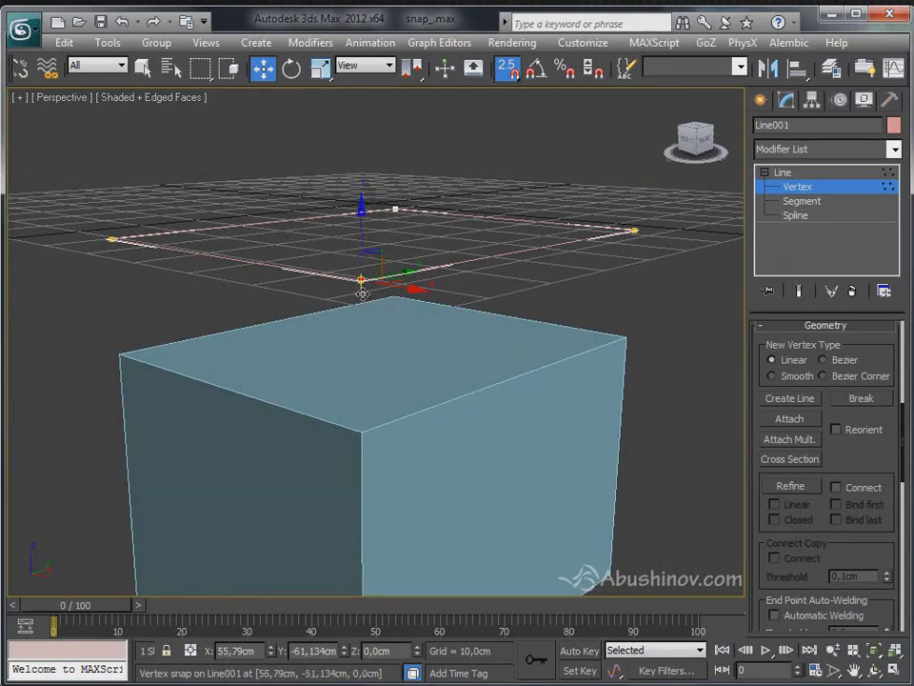
pyautogui.keyDown('alt'); pyautogui.moveTo(402, 352); pyautogui.dragTo(411, 327, button='middle'); pyautogui.keyUp('alt')
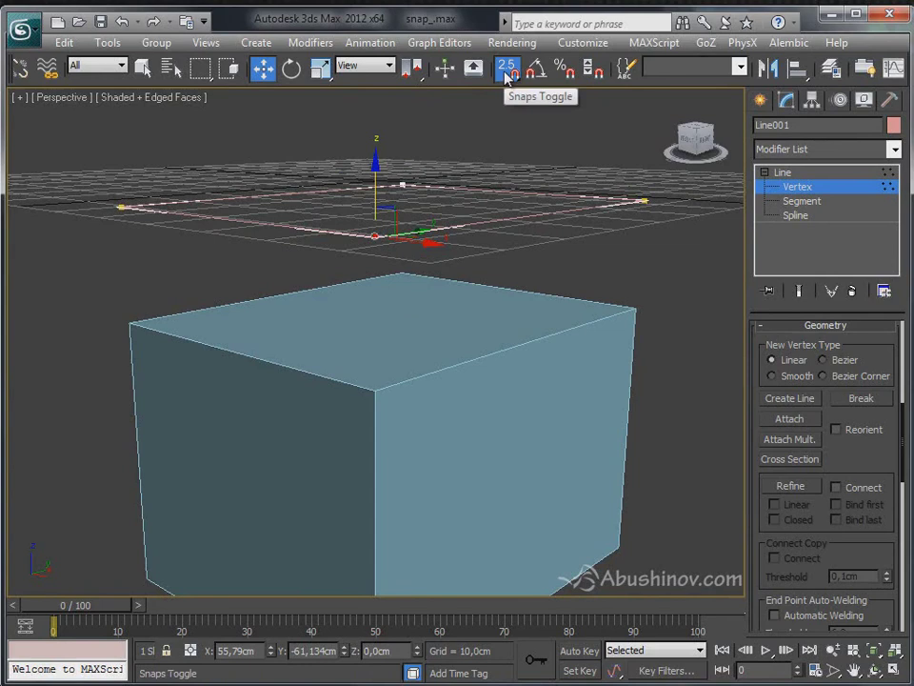
pyautogui.hotkey('alt', 'w')
pyautogui.moveTo(557, 214); pyautogui.dragTo(548, 200, button='middle')
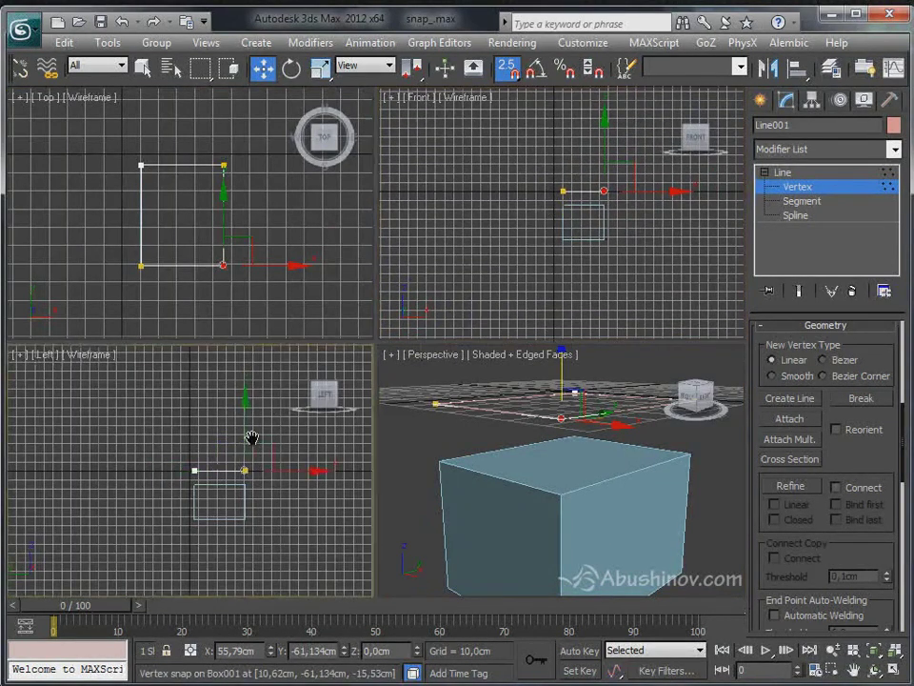
pyautogui.moveTo(249, 439); pyautogui.dragTo(229, 422, button='middle')
pyautogui.moveTo(237, 261)
pyautogui.mouseDown(button='middle')
pyautogui.moveTo(232, 245)
pyautogui.moveTo(238, 254)
pyautogui.mouseUp(button='middle')
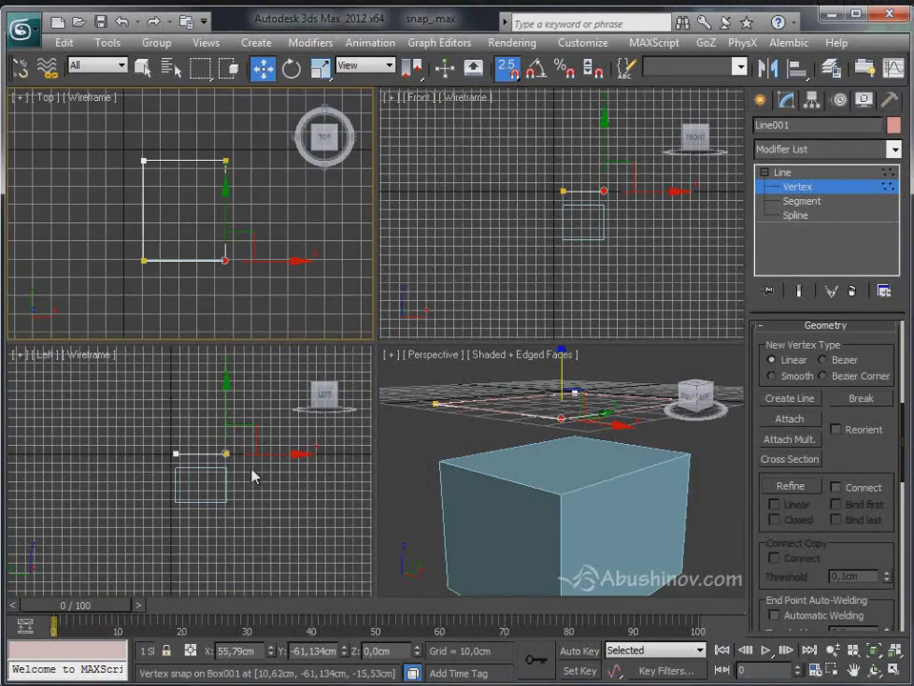
pyautogui.middleClick(522, 475)
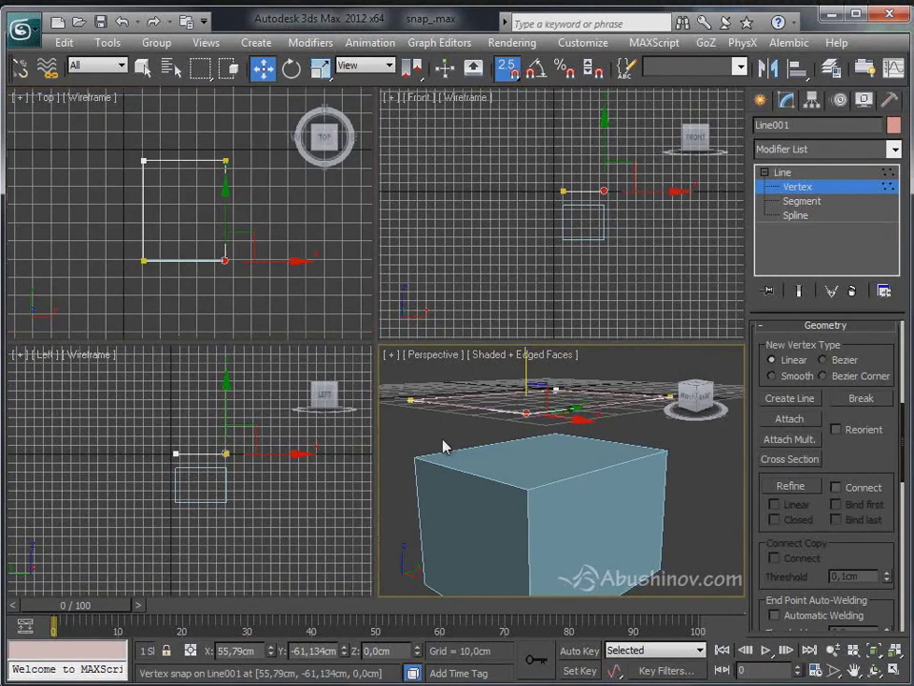
# Try to snap the selected line vertex onto the box's near top corner in the maximized perspective view using 2.5D mode
pyautogui.hotkey('alt', 'w')
pyautogui.scroll(-4, 410, 323)
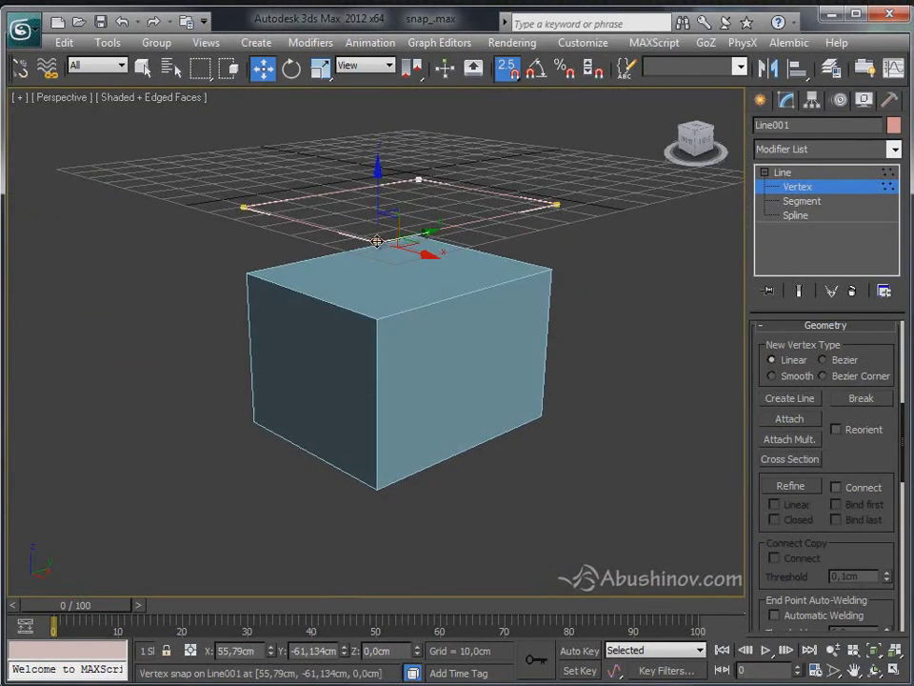
pyautogui.moveTo(373, 245); pyautogui.dragTo(377, 329)
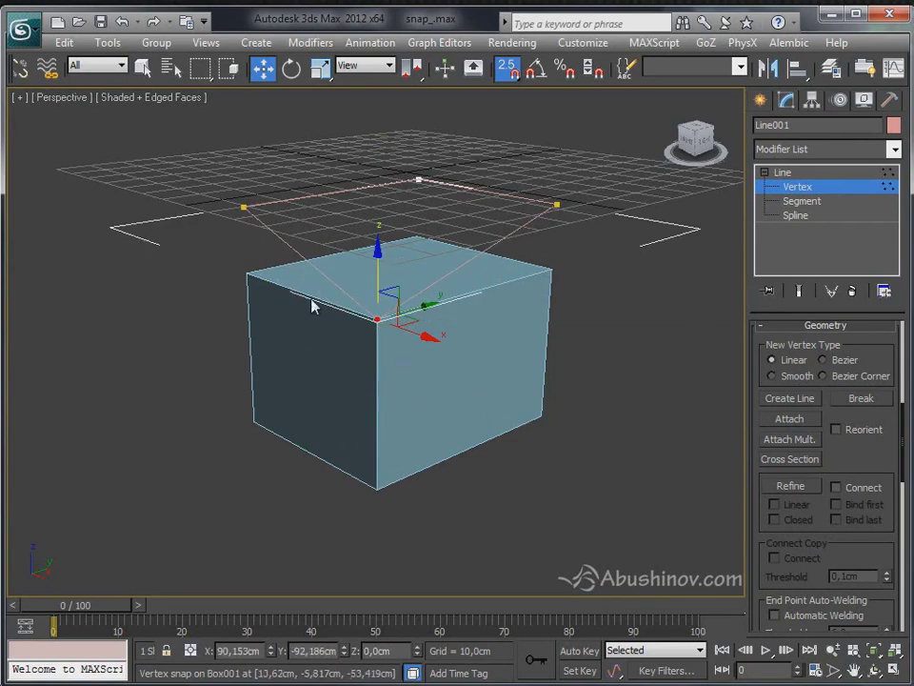
pyautogui.keyDown('alt'); pyautogui.moveTo(434, 352); pyautogui.dragTo(525, 347, button='middle'); pyautogui.keyUp('alt')
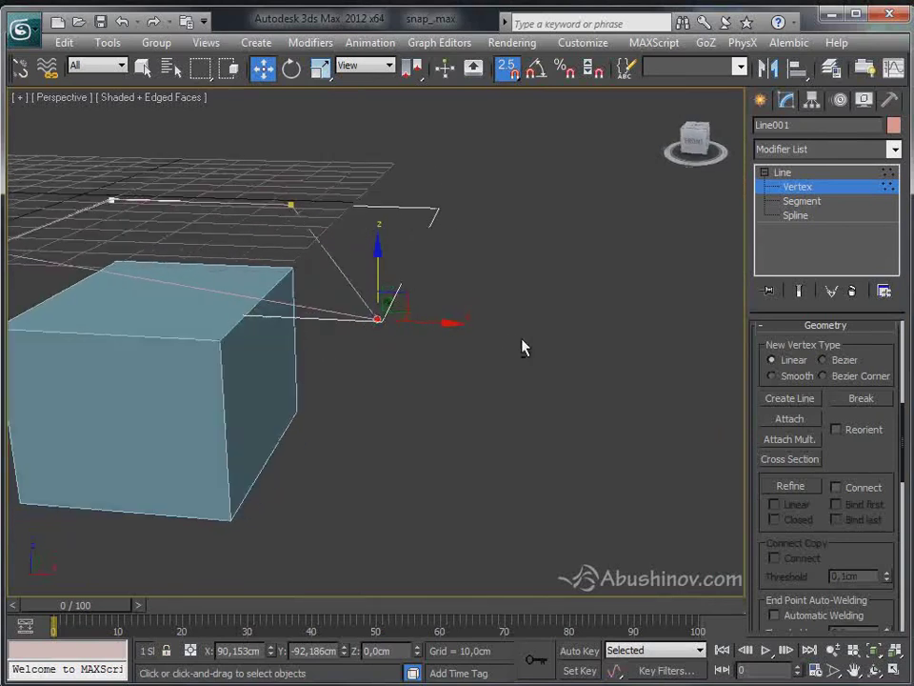
# Try to snap the same line vertex onto the box's near bottom corner in perspective using 2.5D mode
pyautogui.keyDown('alt'); pyautogui.moveTo(272, 306); pyautogui.dragTo(329, 384, button='middle'); pyautogui.keyUp('alt')
pyautogui.keyDown('alt'); pyautogui.moveTo(615, 379); pyautogui.dragTo(523, 403, button='middle'); pyautogui.keyUp('alt')
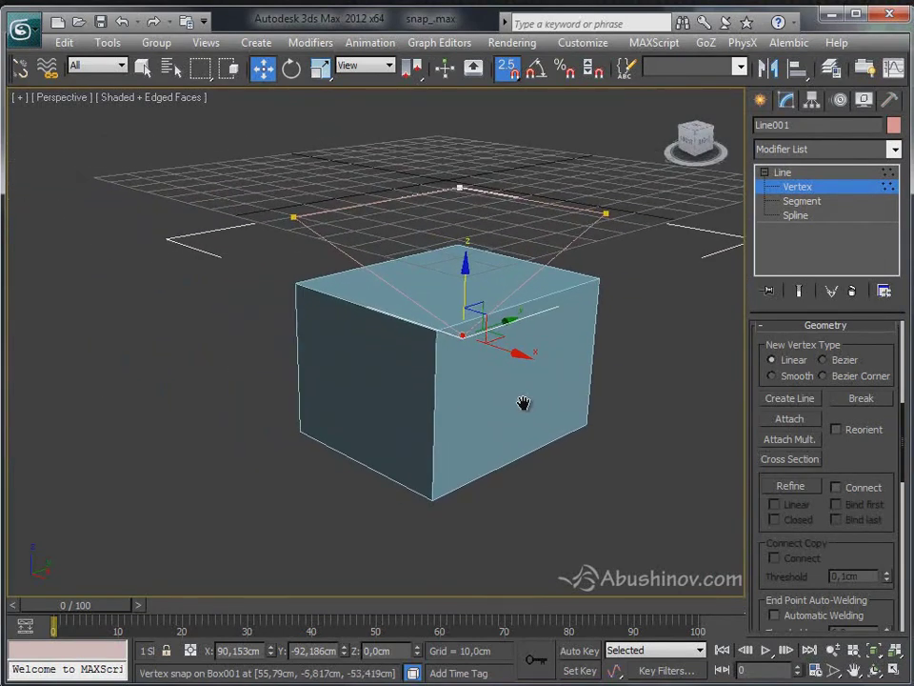
pyautogui.moveTo(463, 339); pyautogui.dragTo(433, 496)
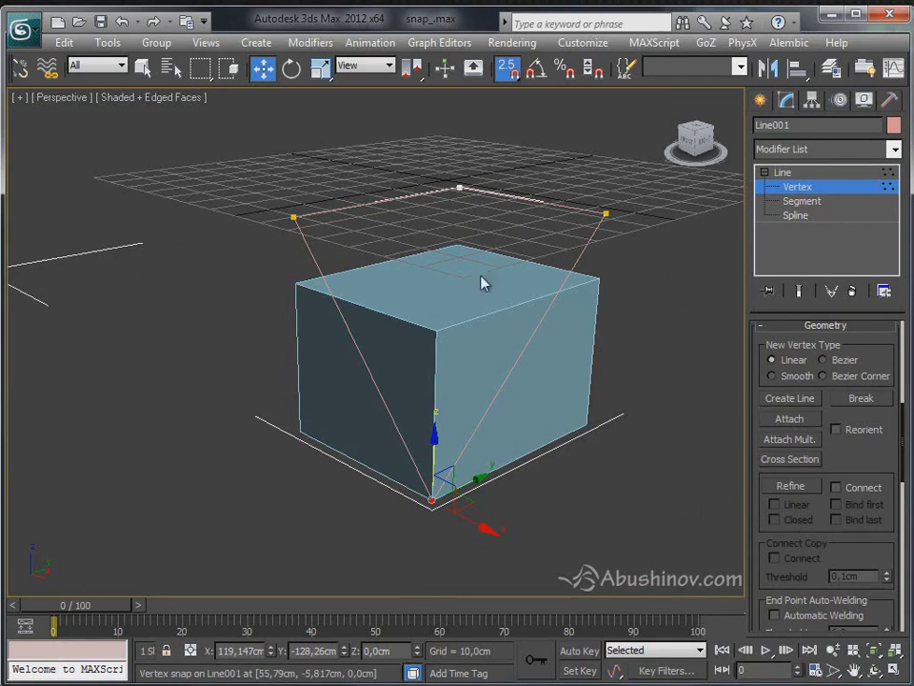
# Switch the snap mode to 3D and snap the line vertex onto the box's near top corner
pyautogui.click(508, 71)
pyautogui.moveTo(512, 80); pyautogui.dragTo(507, 149)
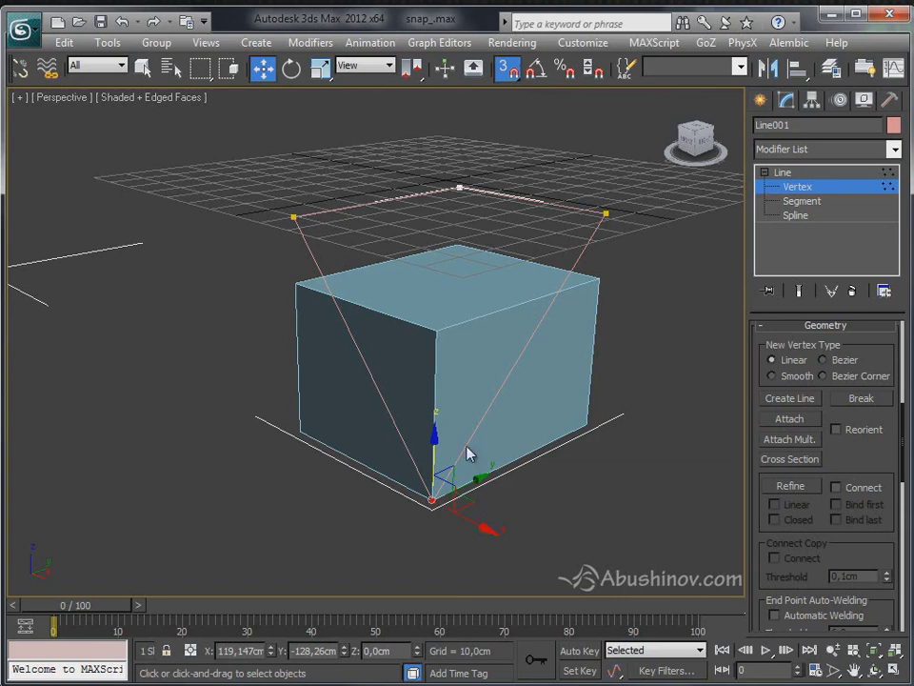
pyautogui.moveTo(434, 502); pyautogui.dragTo(437, 330)
pyautogui.keyDown('alt'); pyautogui.moveTo(495, 388); pyautogui.dragTo(512, 400, button='middle'); pyautogui.keyUp('alt')
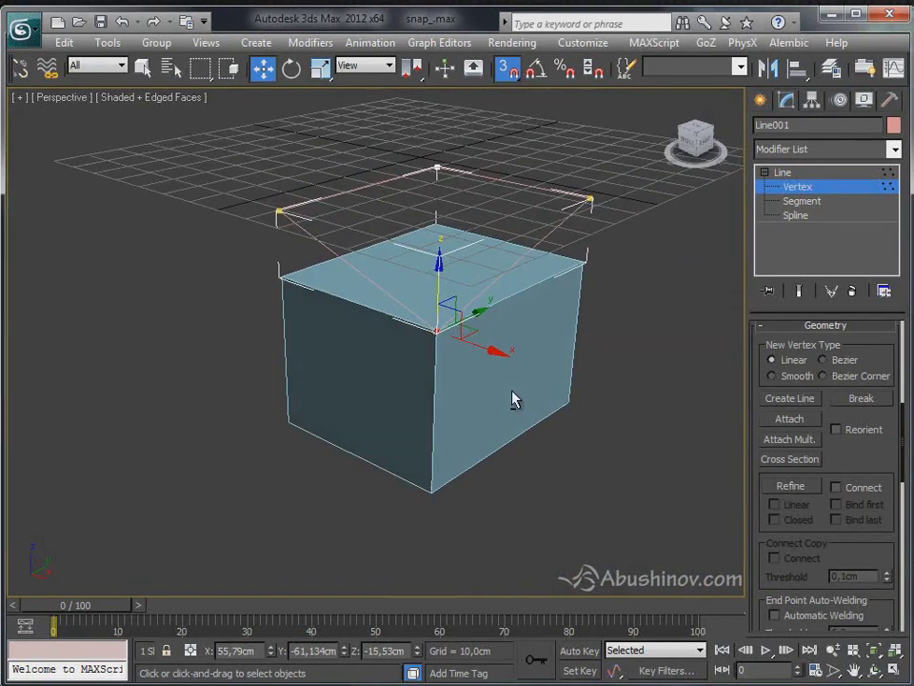
# Turn off snapping and clear the scene by deleting the line and the box
pyautogui.click(511, 65)
pyautogui.click(761, 101)
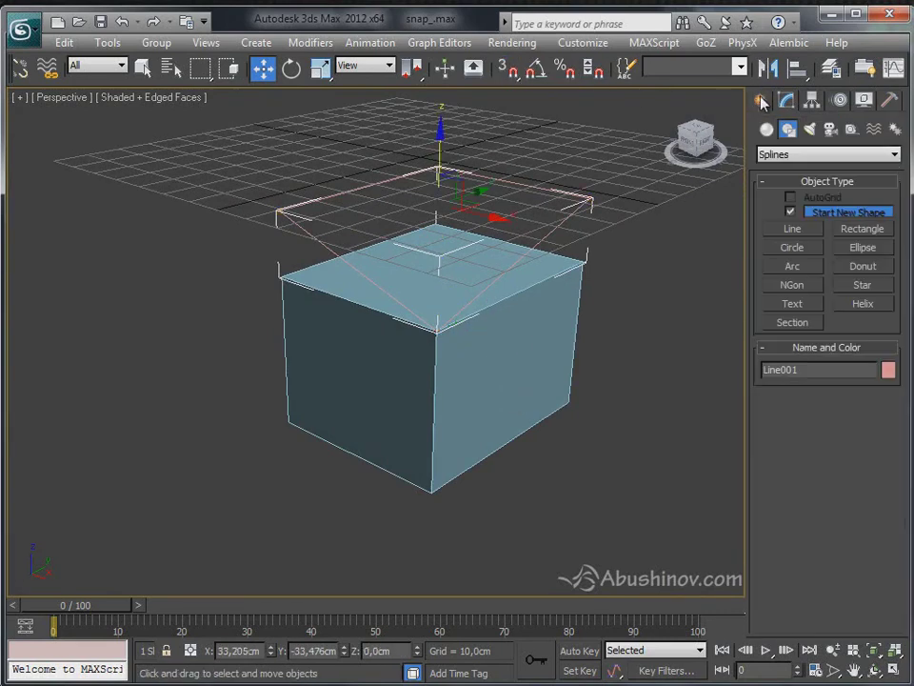
pyautogui.click(643, 312)
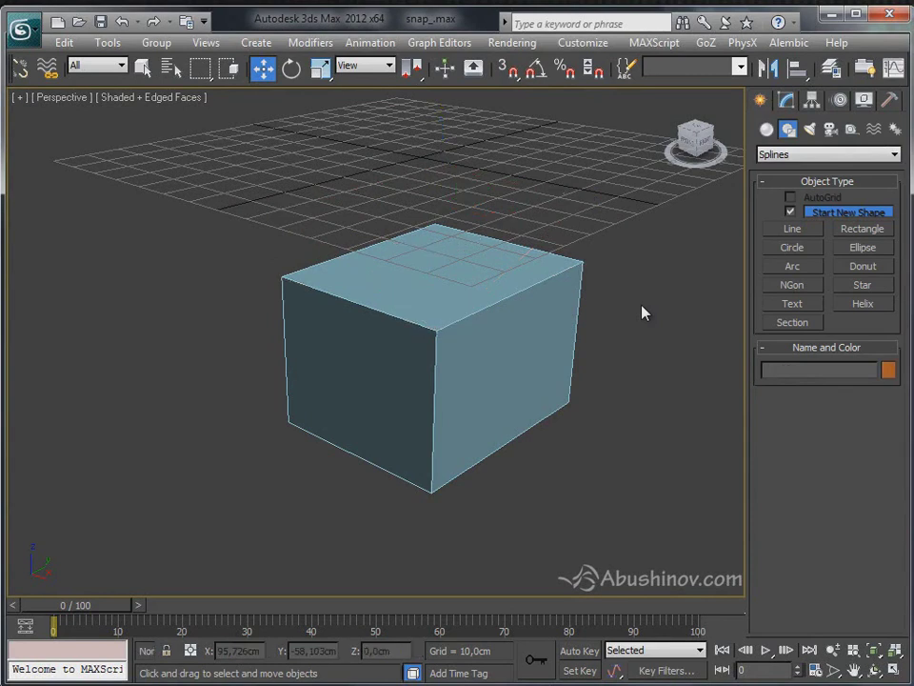
pyautogui.click(520, 388)
pyautogui.press('Delete')
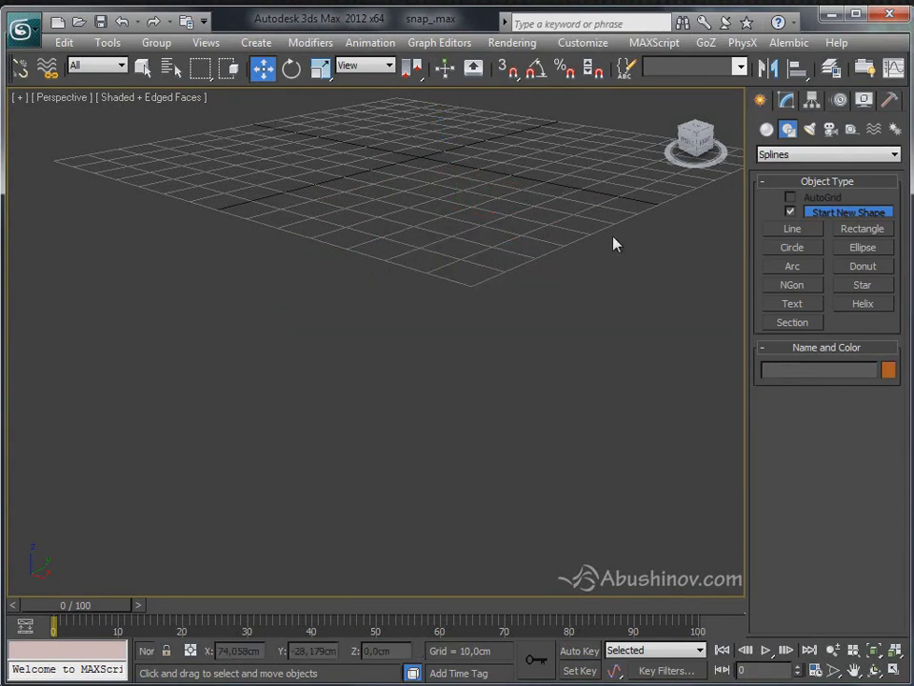
pyautogui.press('z')
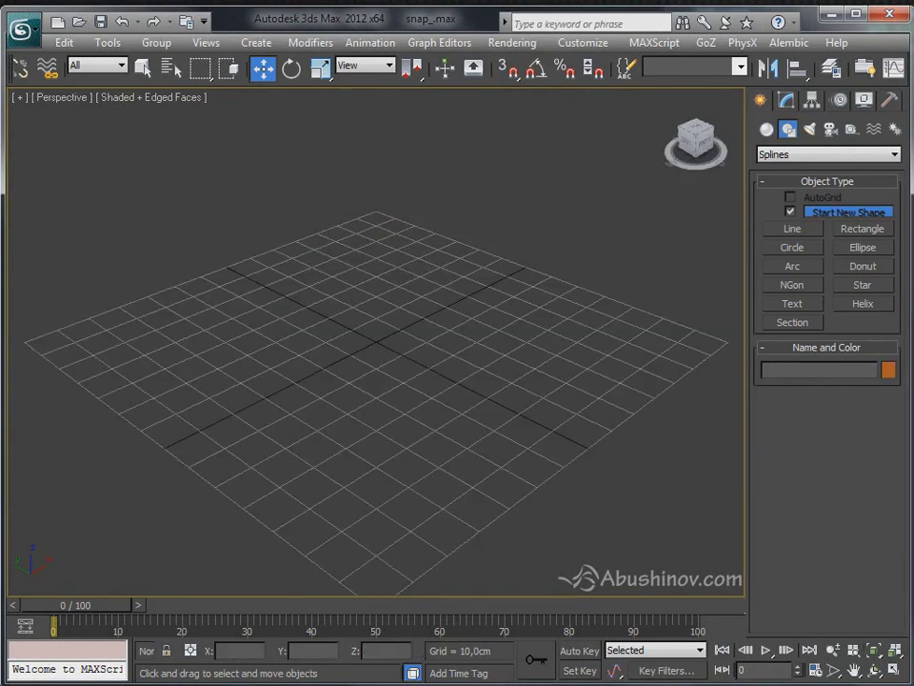